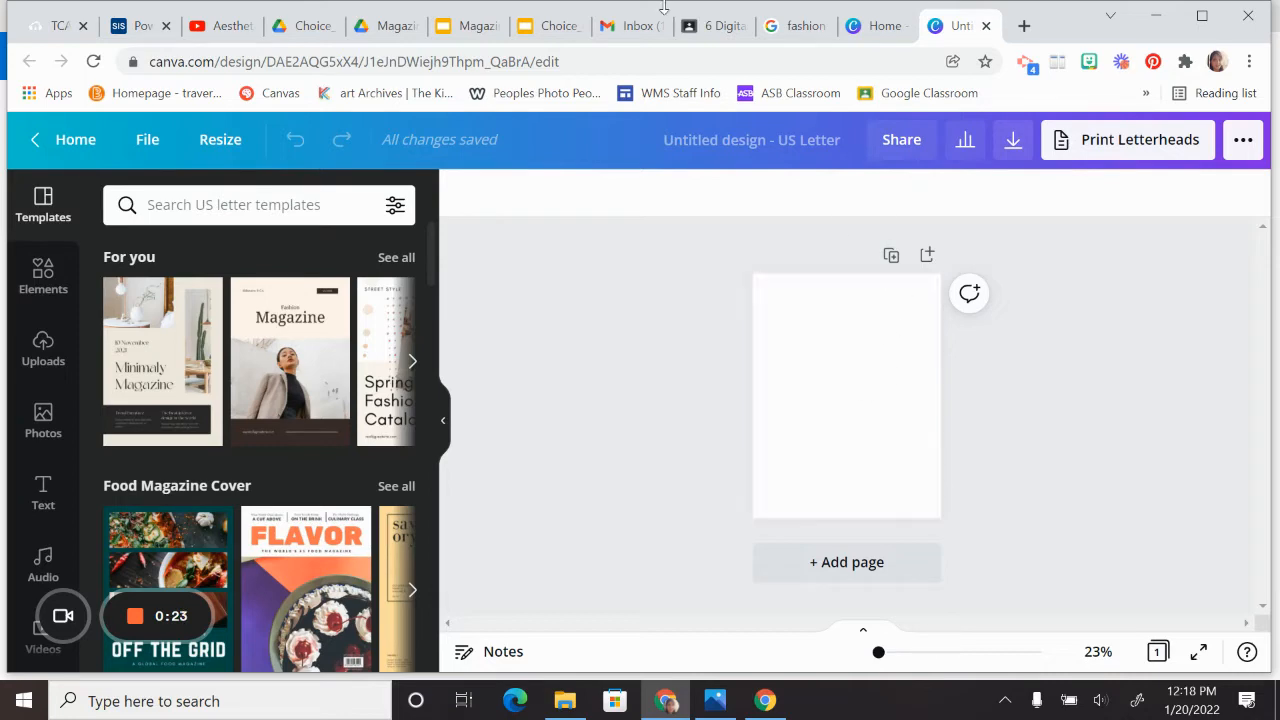
Switch to the Google Images results for fashion magazine covers and examine the covers' layouts, titles and portraits for reference.
{"action": "left_click", "coordinate": [797, 27]}
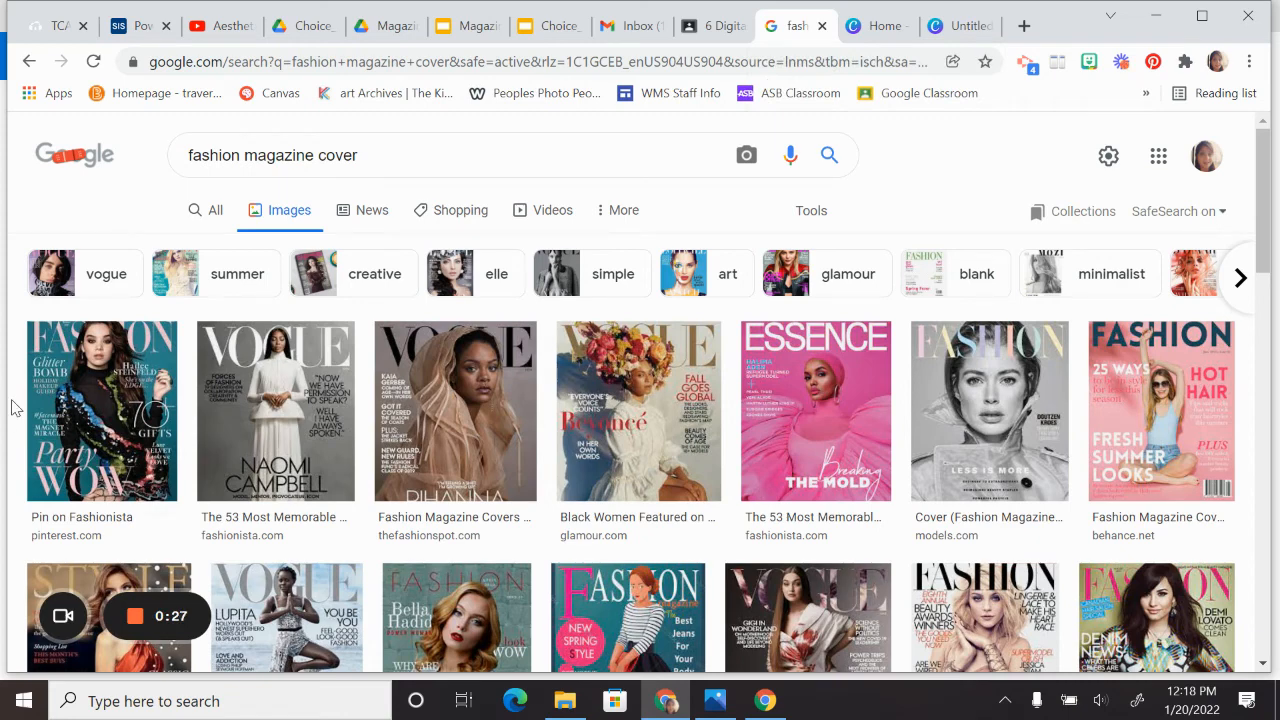
{"action": "scroll", "coordinate": [14, 408], "scroll_direction": "down", "scroll_amount": 1}
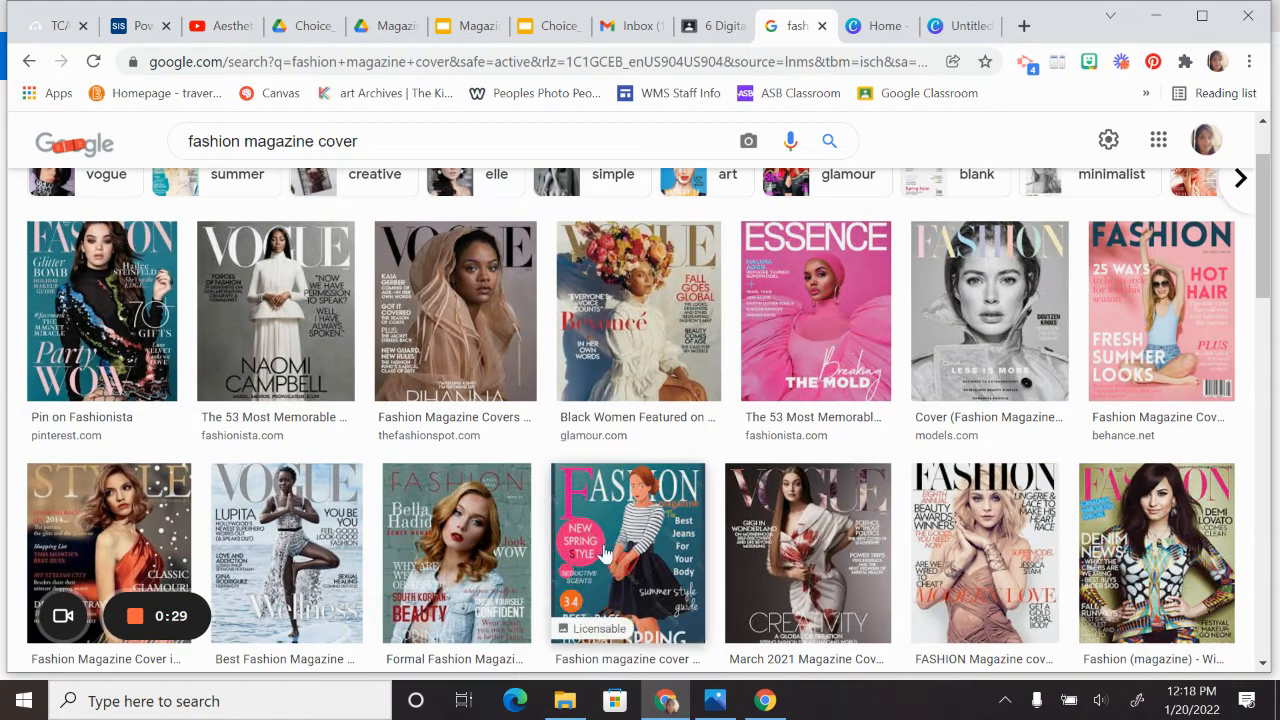
{"action": "scroll", "coordinate": [540, 580], "scroll_direction": "up", "scroll_amount": 1}
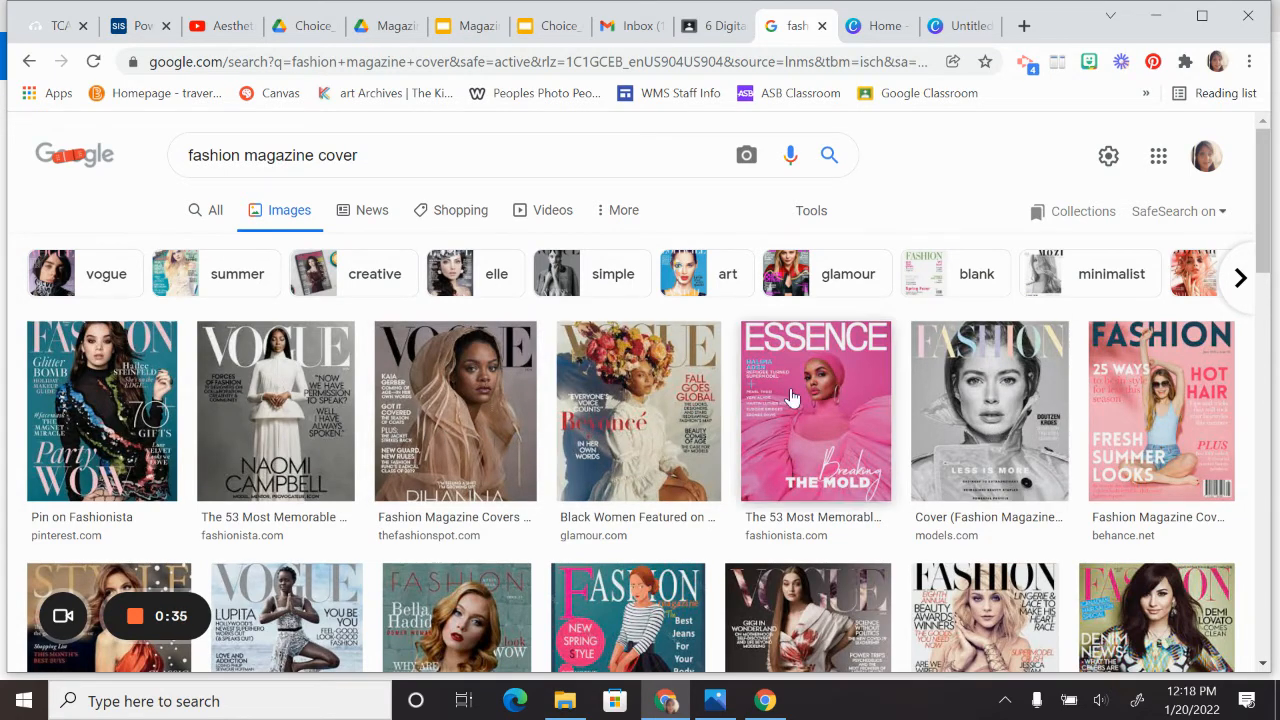
{"action": "scroll", "coordinate": [703, 560], "scroll_direction": "down", "scroll_amount": 1}
{"action": "scroll", "coordinate": [740, 557], "scroll_direction": "down", "scroll_amount": 1}
{"action": "scroll", "coordinate": [780, 480], "scroll_direction": "up", "scroll_amount": 3}
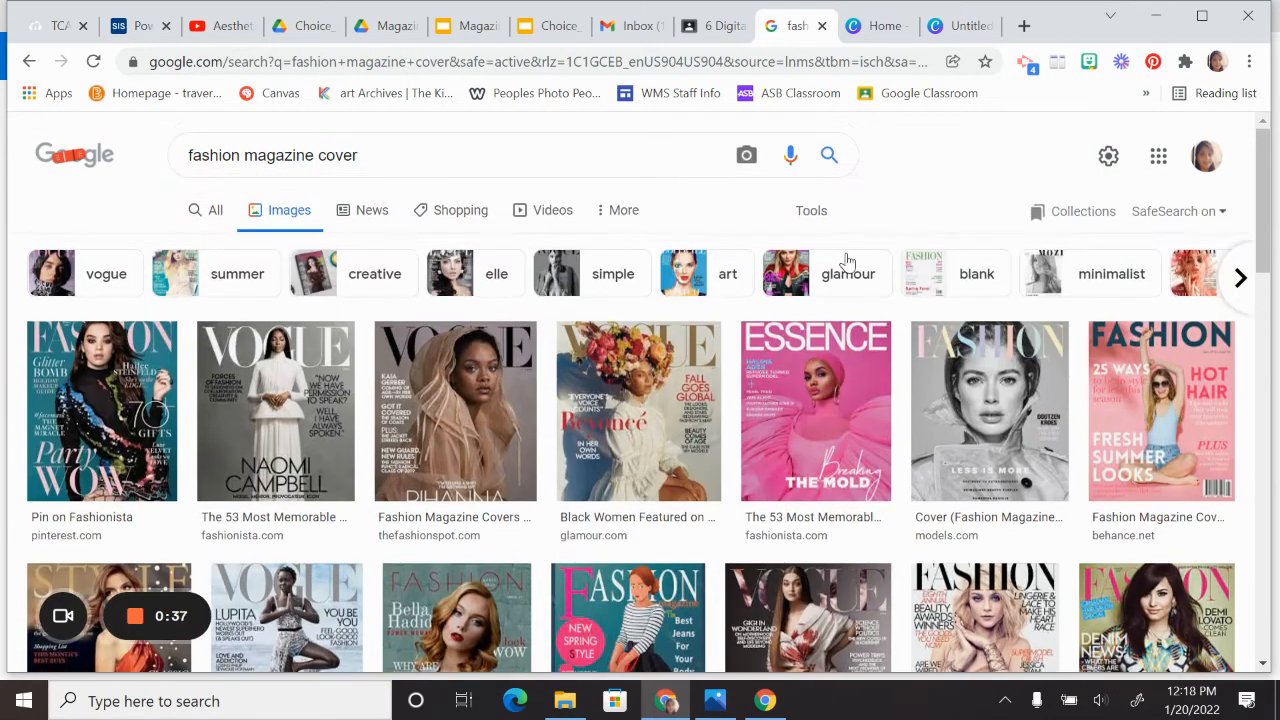
Return to the untitled US Letter design in Canva and search its stock photos for "blue gradient".
{"action": "left_click", "coordinate": [958, 26]}
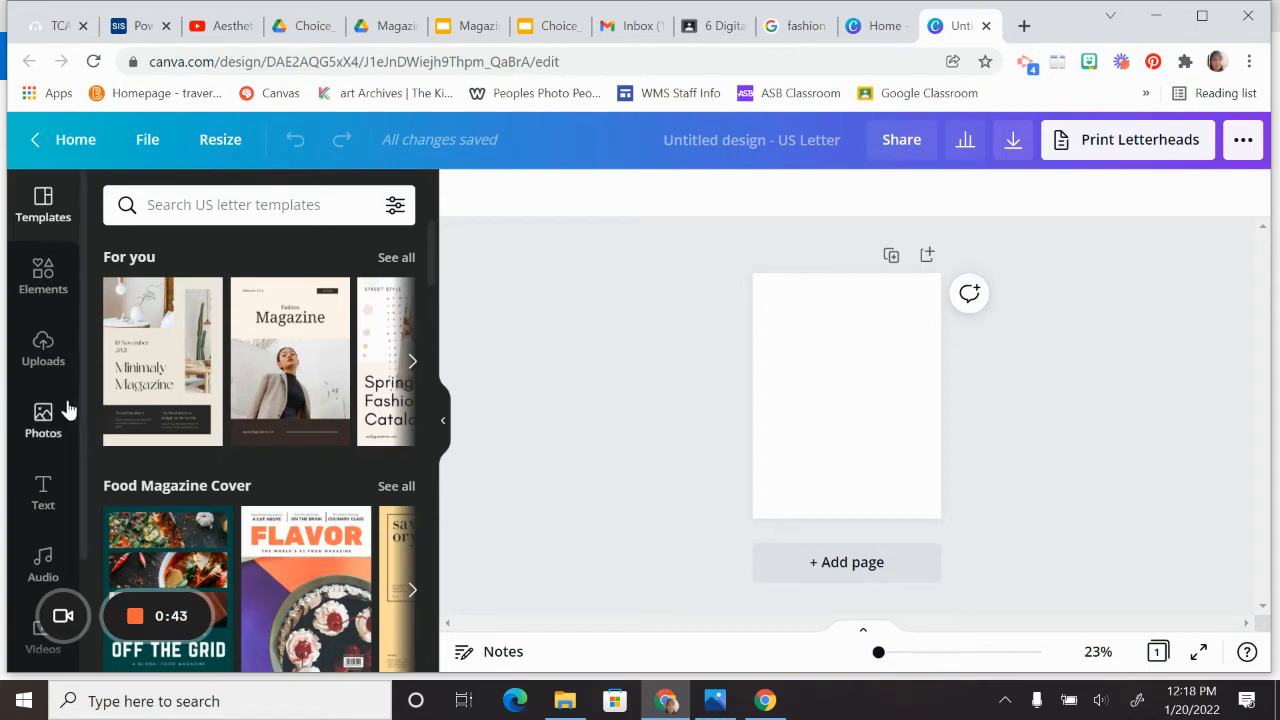
{"action": "left_click", "coordinate": [37, 432]}
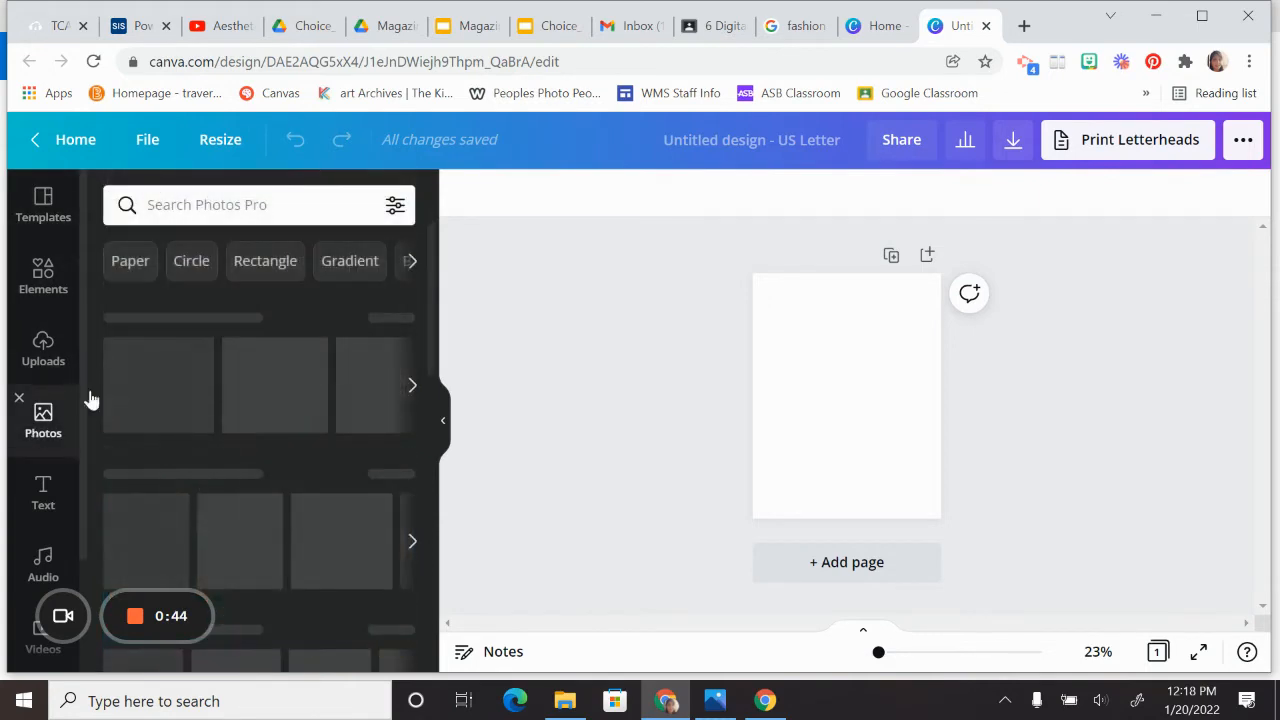
{"action": "left_click", "coordinate": [261, 205]}
{"action": "type", "text": "bl"}
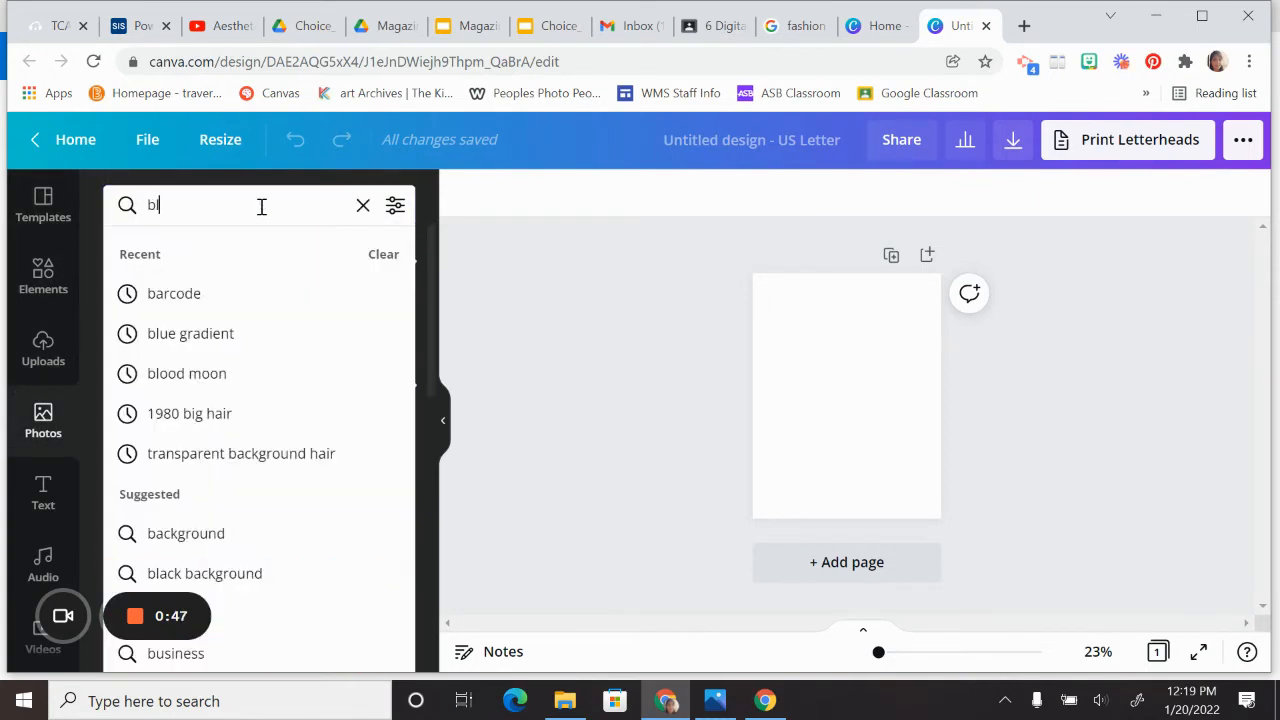
{"action": "type", "text": "ue gradient"}
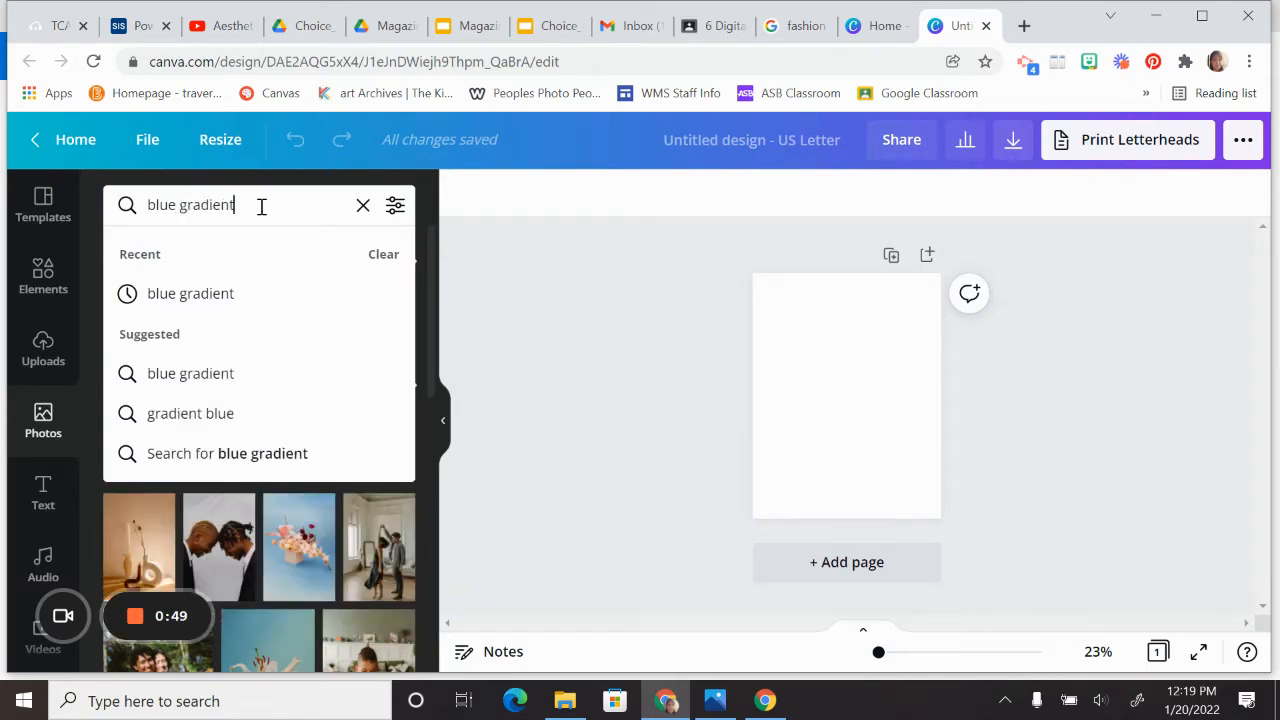
{"action": "key", "text": "Return"}
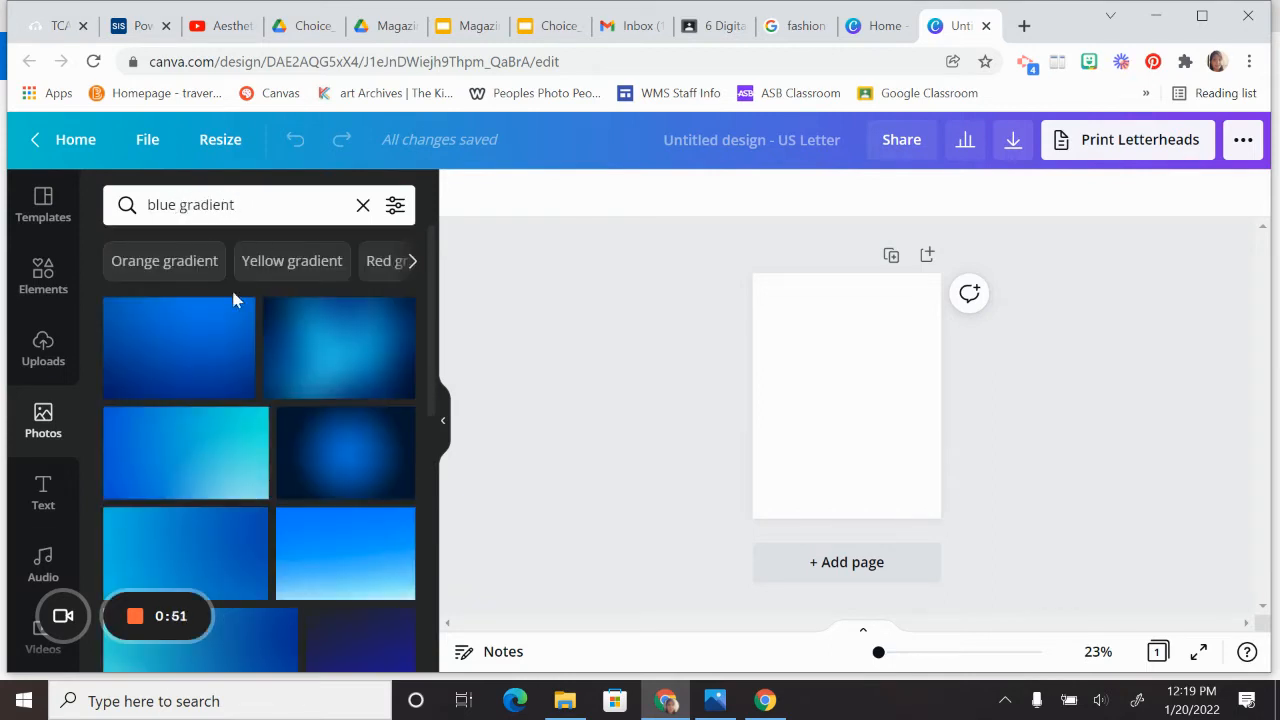
Add the dark-edged blue gradient photo with the lighter centre and enlarge it to about 17.5 × 11.6, covering the whole page.
{"action": "left_click", "coordinate": [336, 372]}
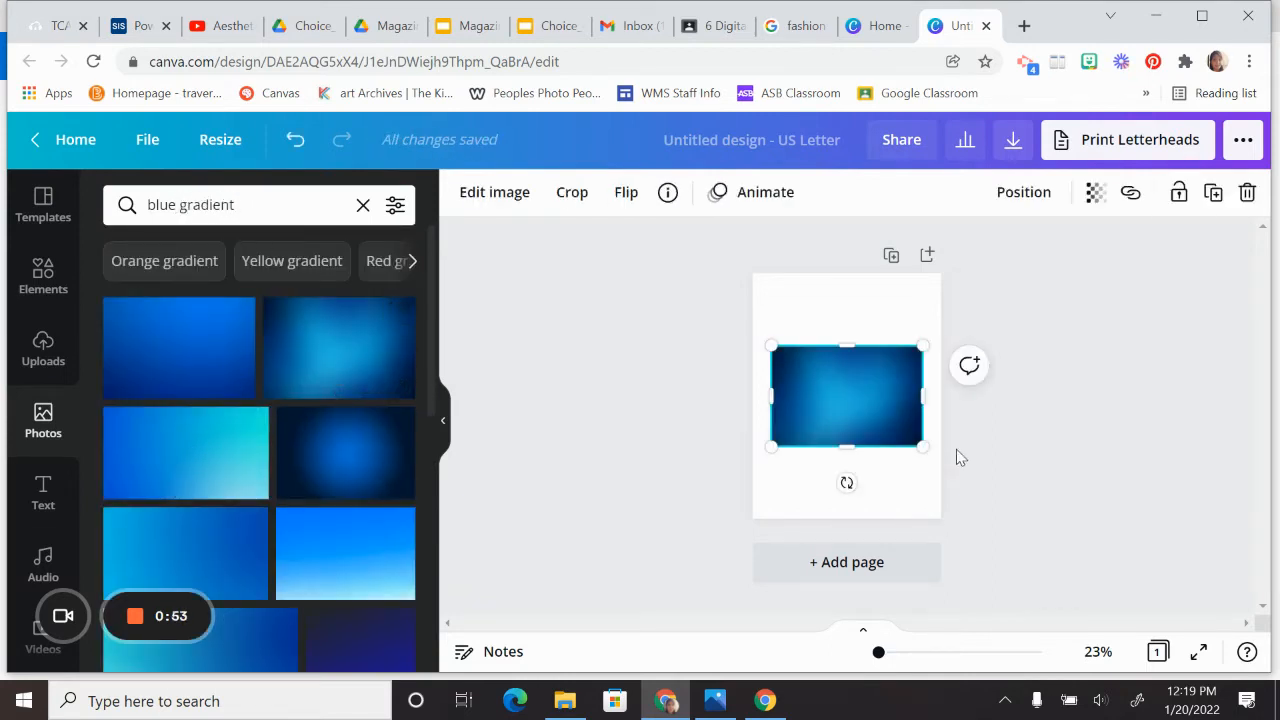
{"action": "left_click_drag", "start_coordinate": [770, 347], "coordinate": [691, 236]}
{"action": "left_click_drag", "start_coordinate": [915, 443], "coordinate": [1120, 494]}
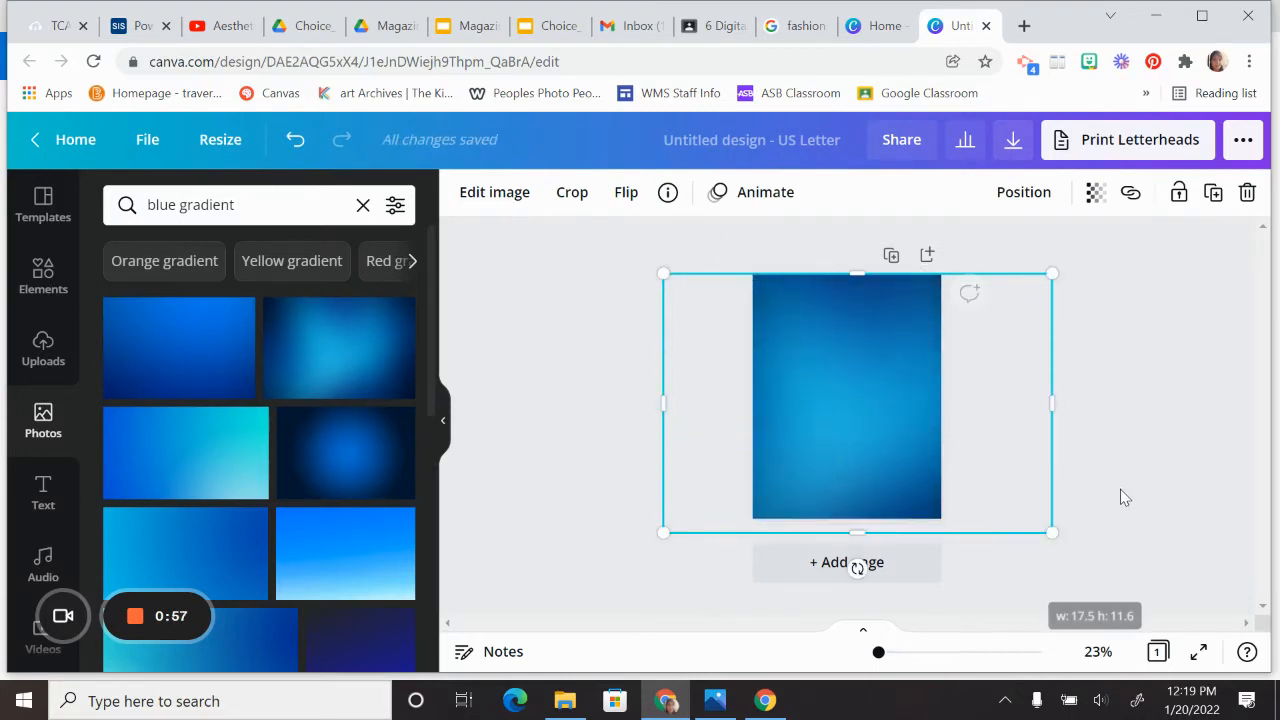
{"action": "left_click", "coordinate": [1125, 487]}
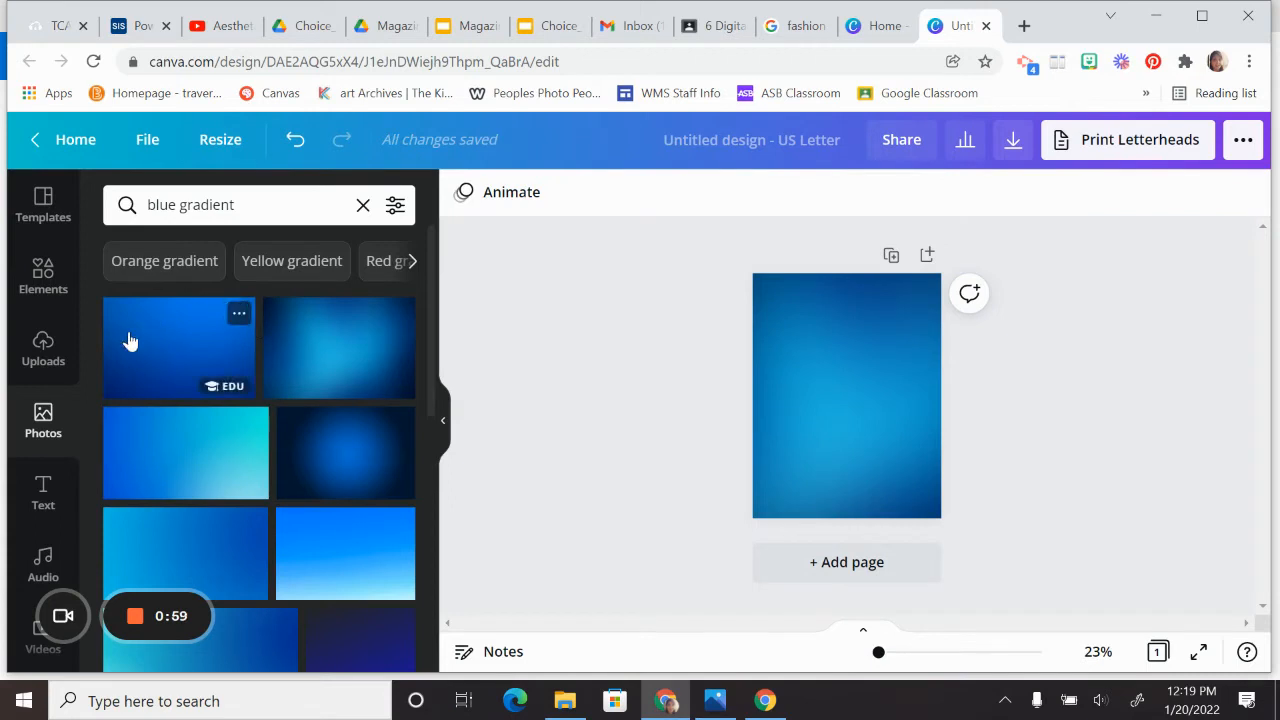
Place the uploaded portrait of the person in the leopard-print hood on the blue page.
{"action": "left_click", "coordinate": [42, 354]}
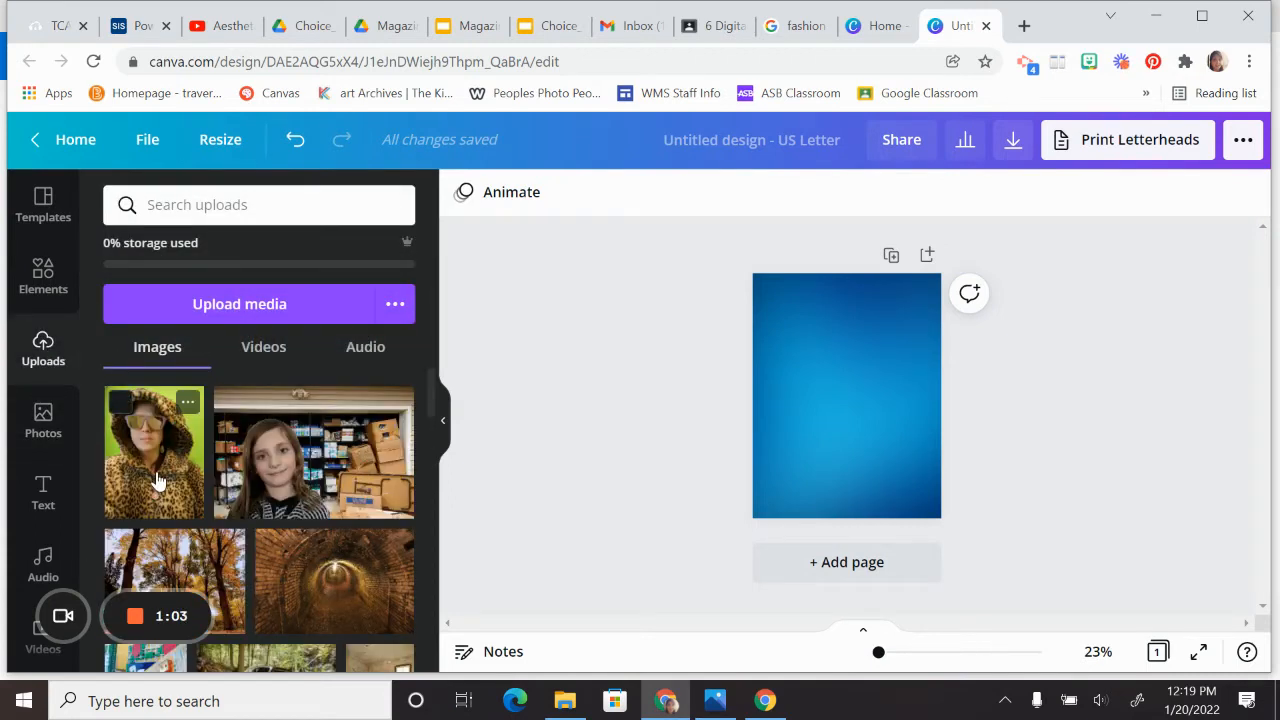
{"action": "left_click", "coordinate": [155, 480]}
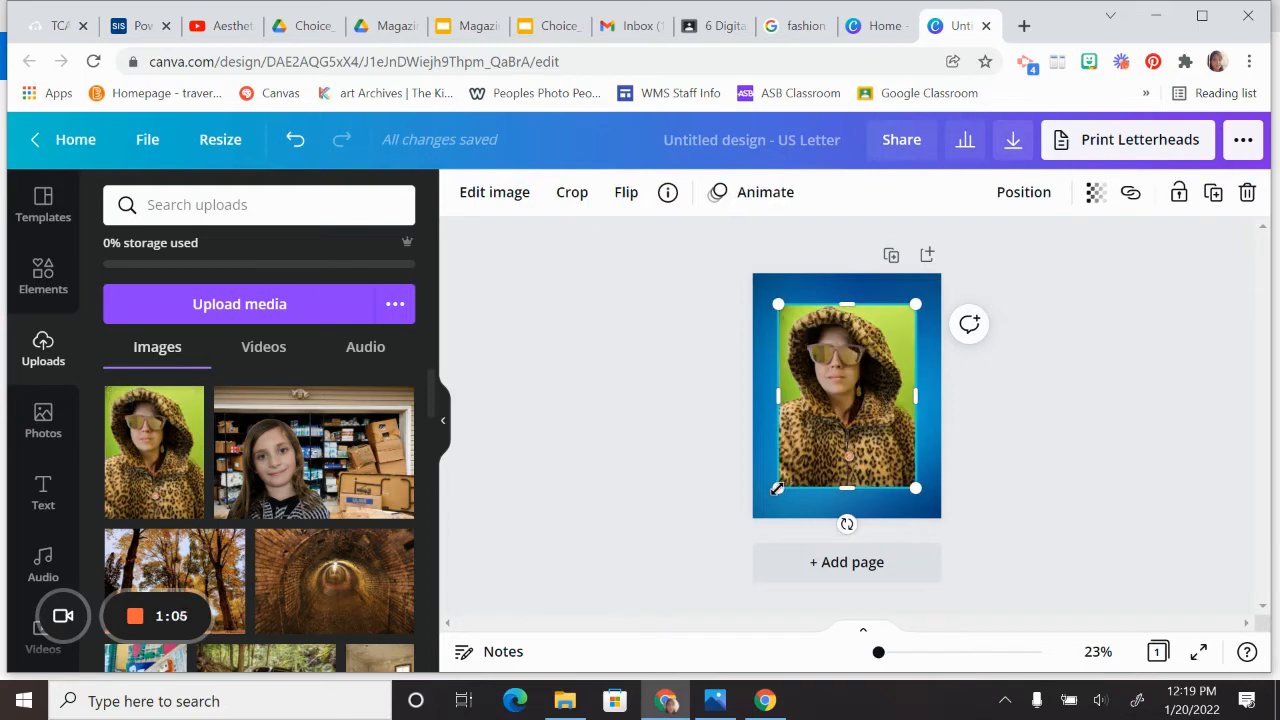
Remove the green background from the leopard-hood portrait with Background Remover and apply the result.
{"action": "left_click", "coordinate": [43, 420]}
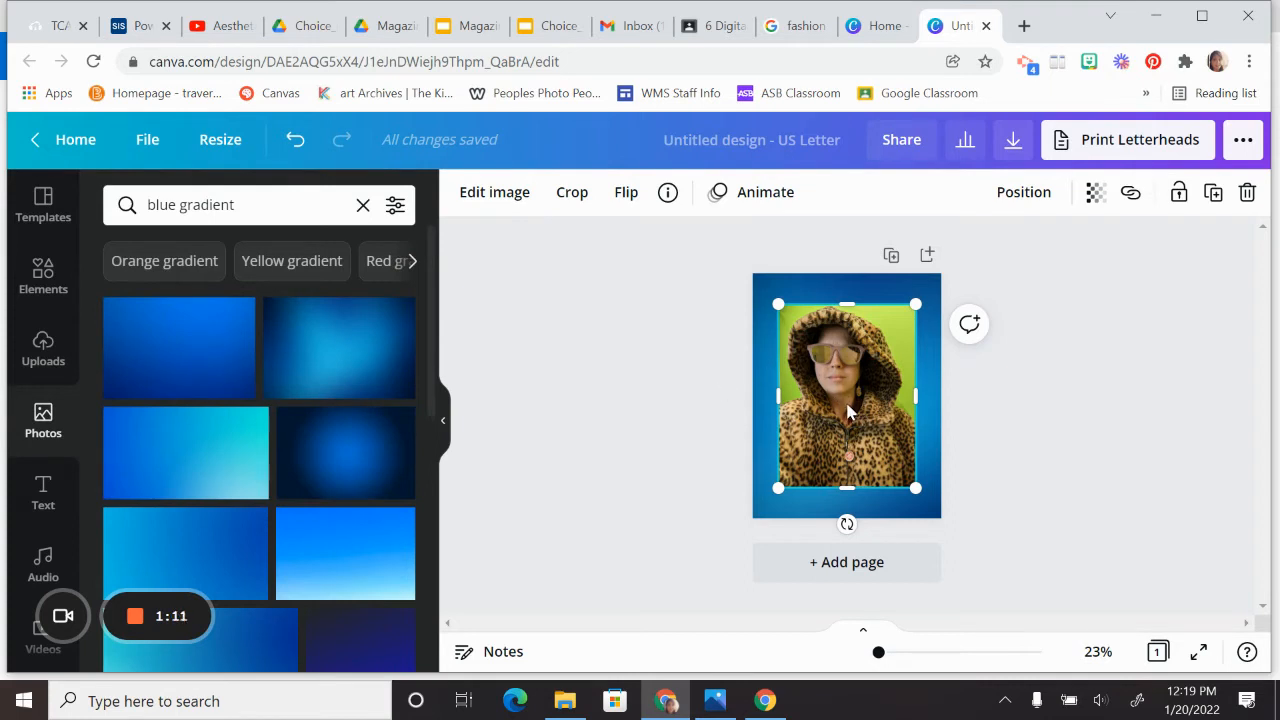
{"action": "left_click", "coordinate": [500, 192]}
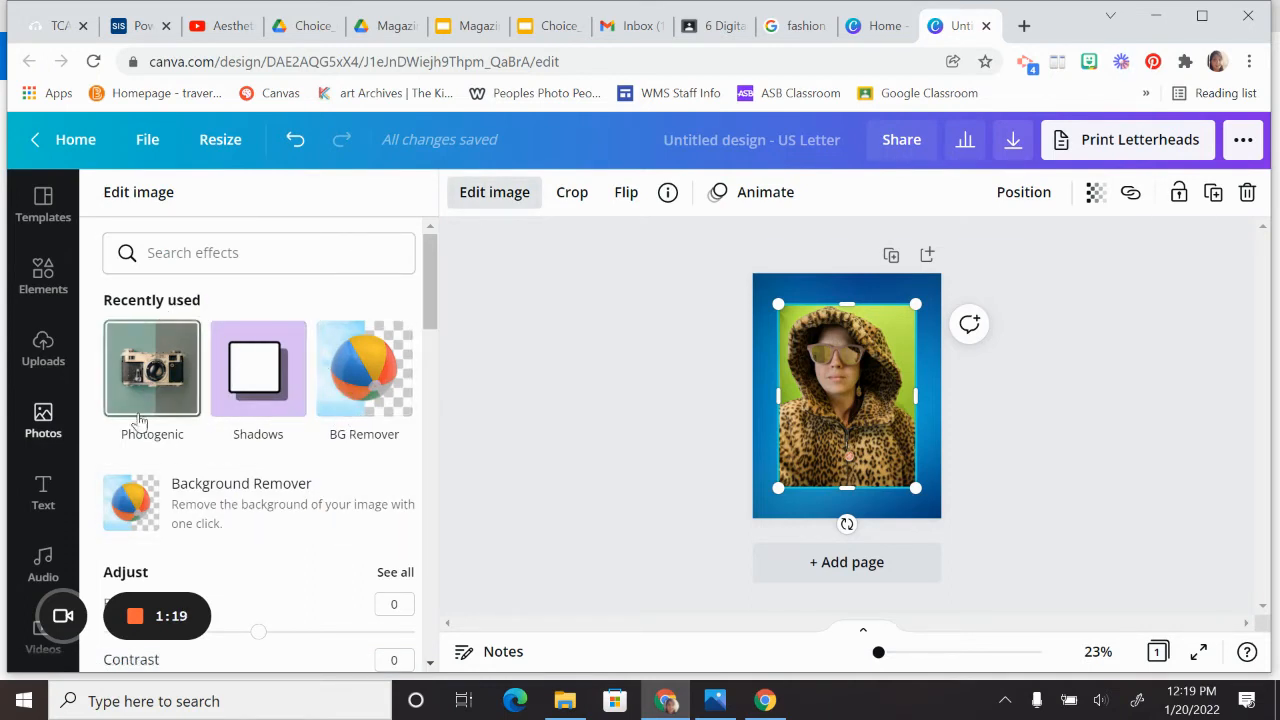
{"action": "scroll", "coordinate": [218, 425], "scroll_direction": "down", "scroll_amount": 1}
{"action": "left_click", "coordinate": [213, 420]}
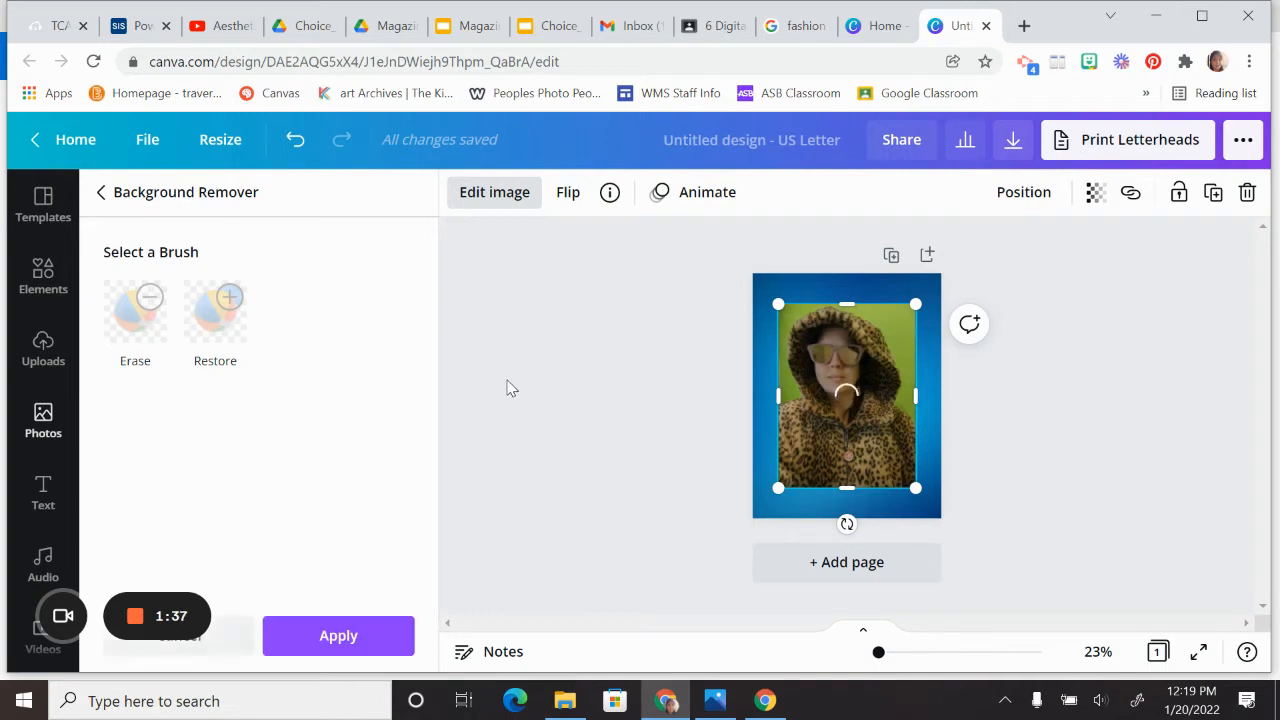
{"action": "left_click", "coordinate": [328, 638]}
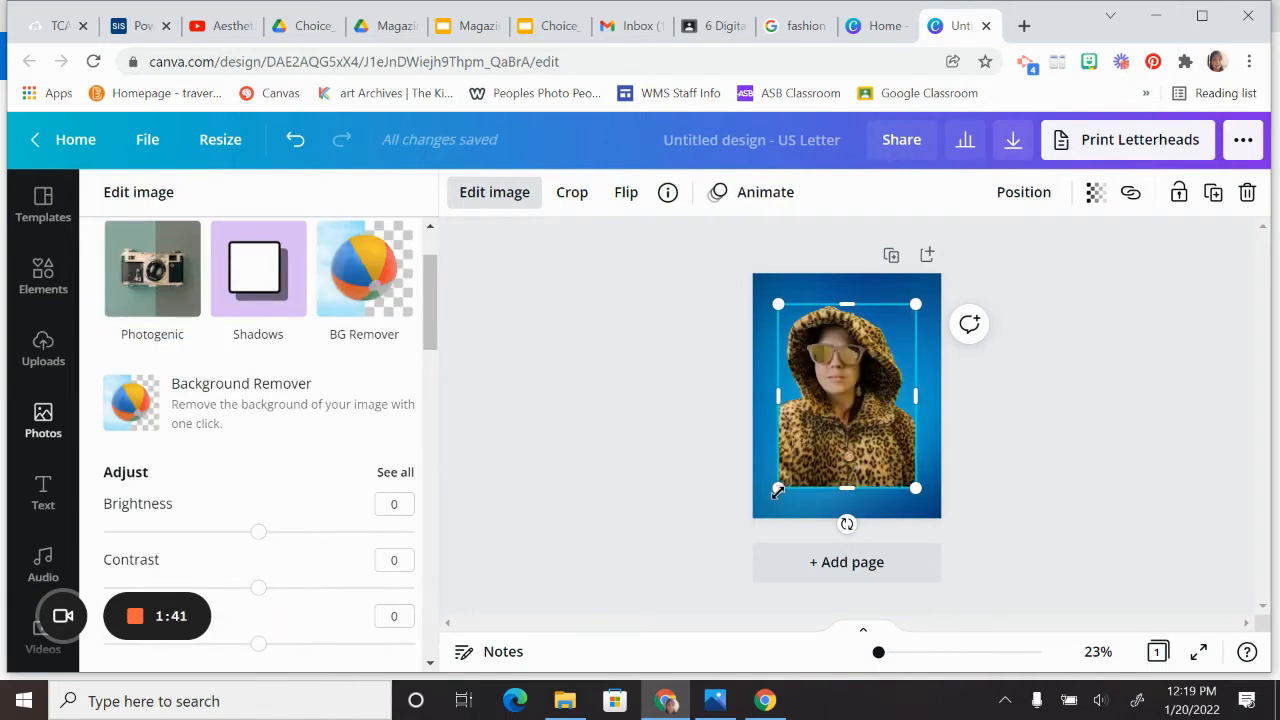
Enlarge the portrait cutout to nearly the page width and position it low, leaving space above the hood for a title.
{"action": "left_click_drag", "start_coordinate": [778, 488], "coordinate": [733, 547]}
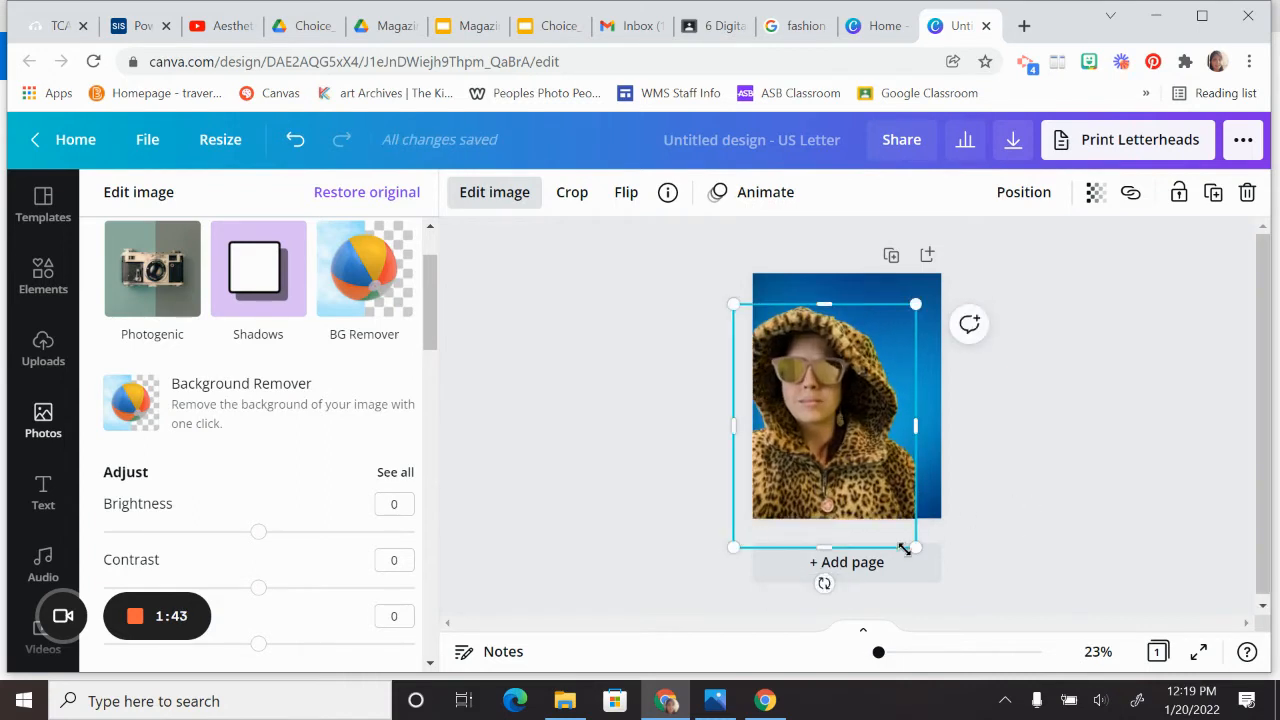
{"action": "left_click_drag", "start_coordinate": [918, 551], "coordinate": [950, 592]}
{"action": "mouse_move", "coordinate": [806, 396]}
{"action": "left_mouse_down"}
{"action": "mouse_move", "coordinate": [826, 359]}
{"action": "mouse_move", "coordinate": [815, 386]}
{"action": "left_mouse_up"}
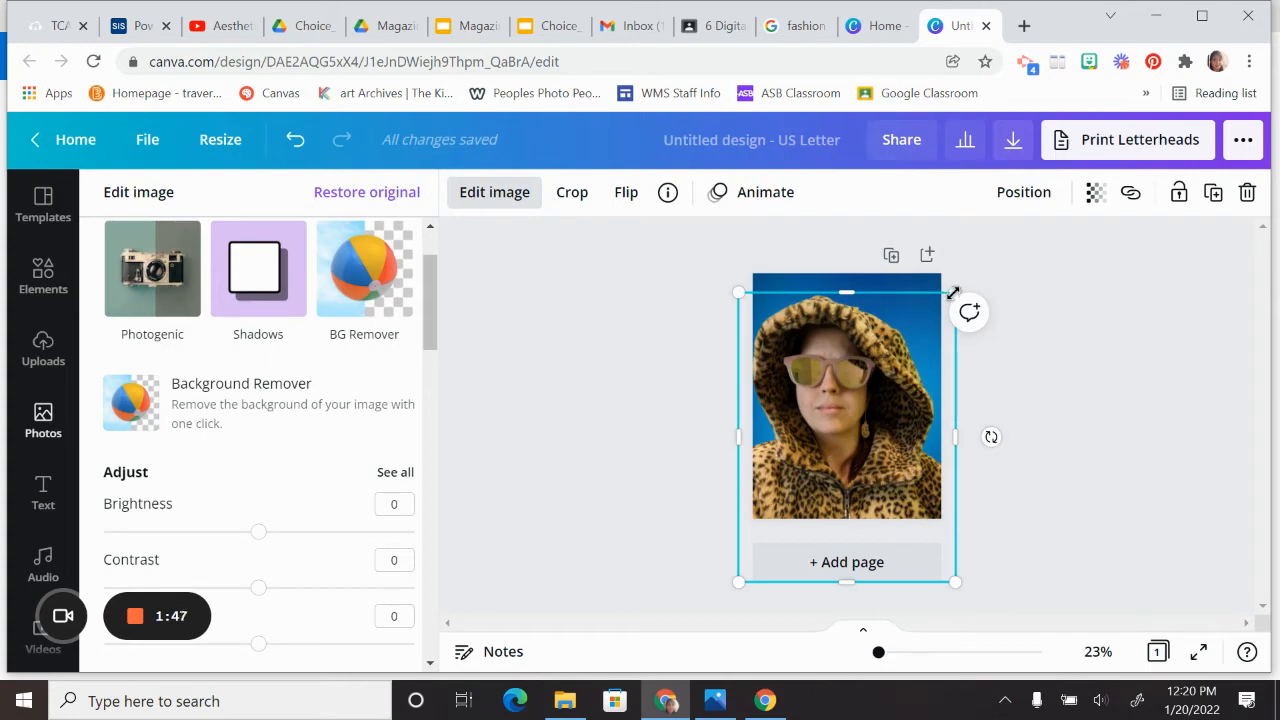
{"action": "left_click_drag", "start_coordinate": [952, 292], "coordinate": [923, 341]}
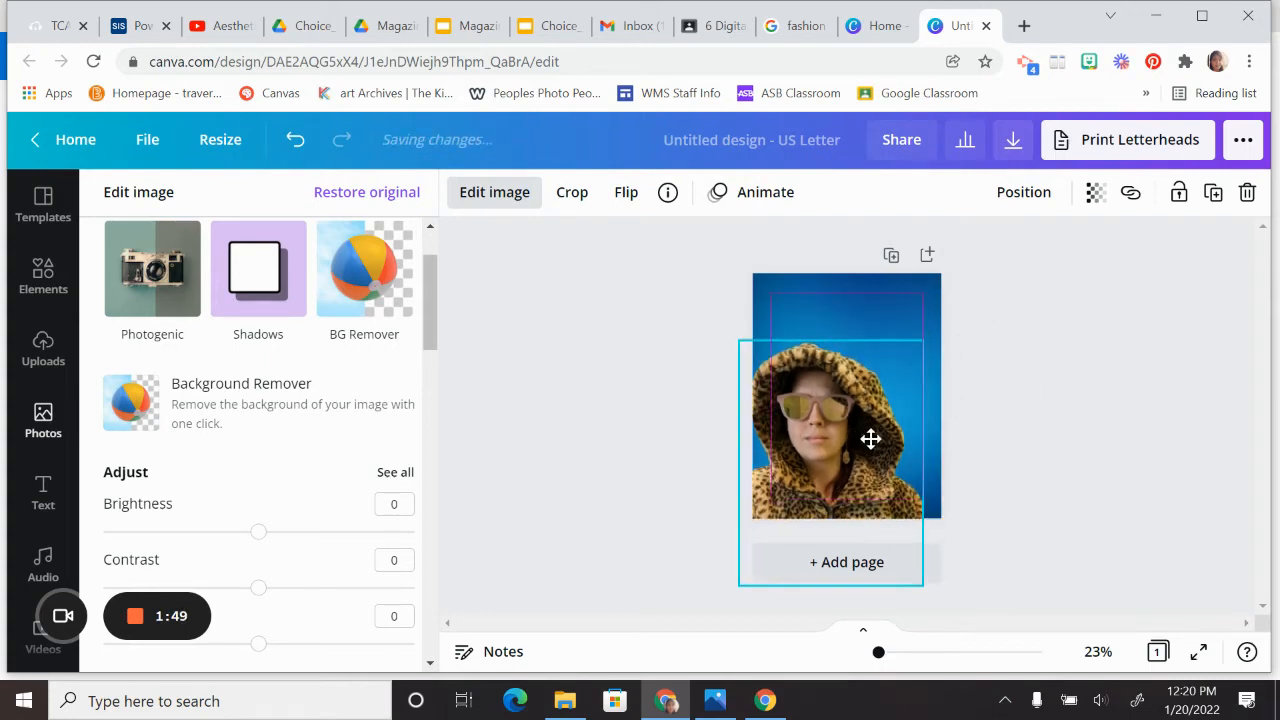
{"action": "left_click_drag", "start_coordinate": [870, 438], "coordinate": [880, 432]}
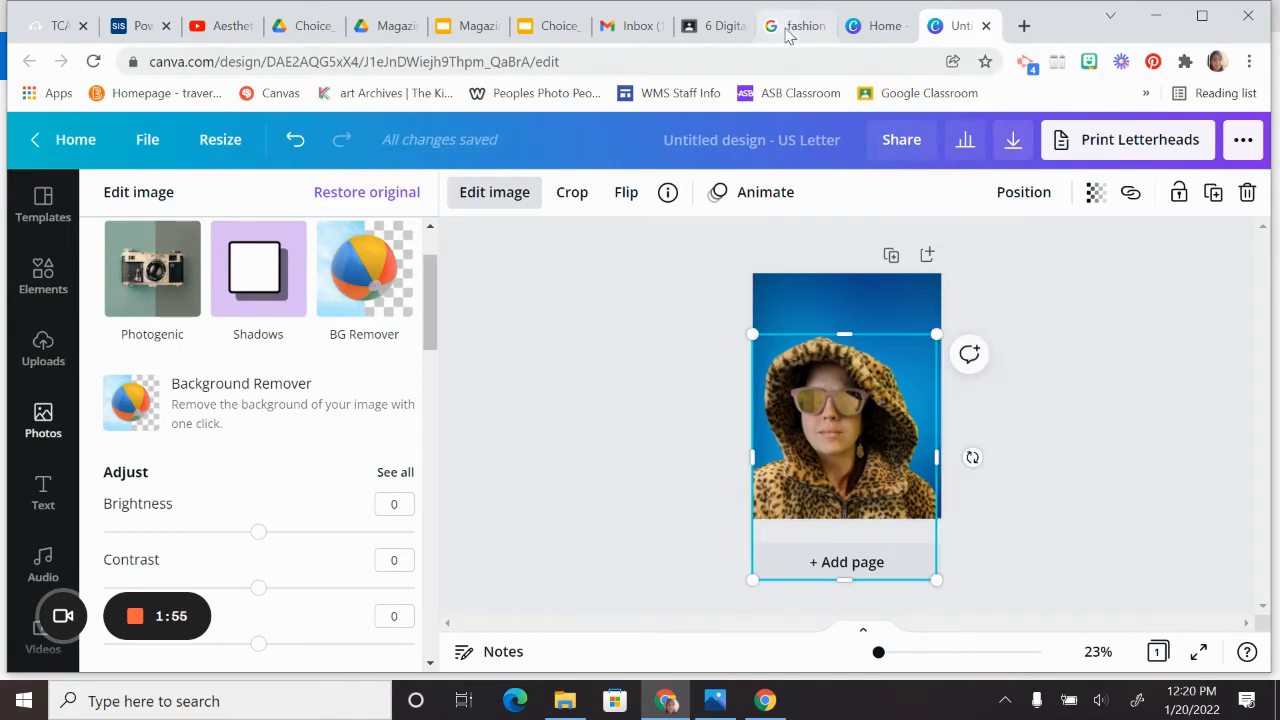
Check the reference magazine covers again, then return to the design and give the portrait cutout a Drop shadow.
{"action": "left_click", "coordinate": [795, 25]}
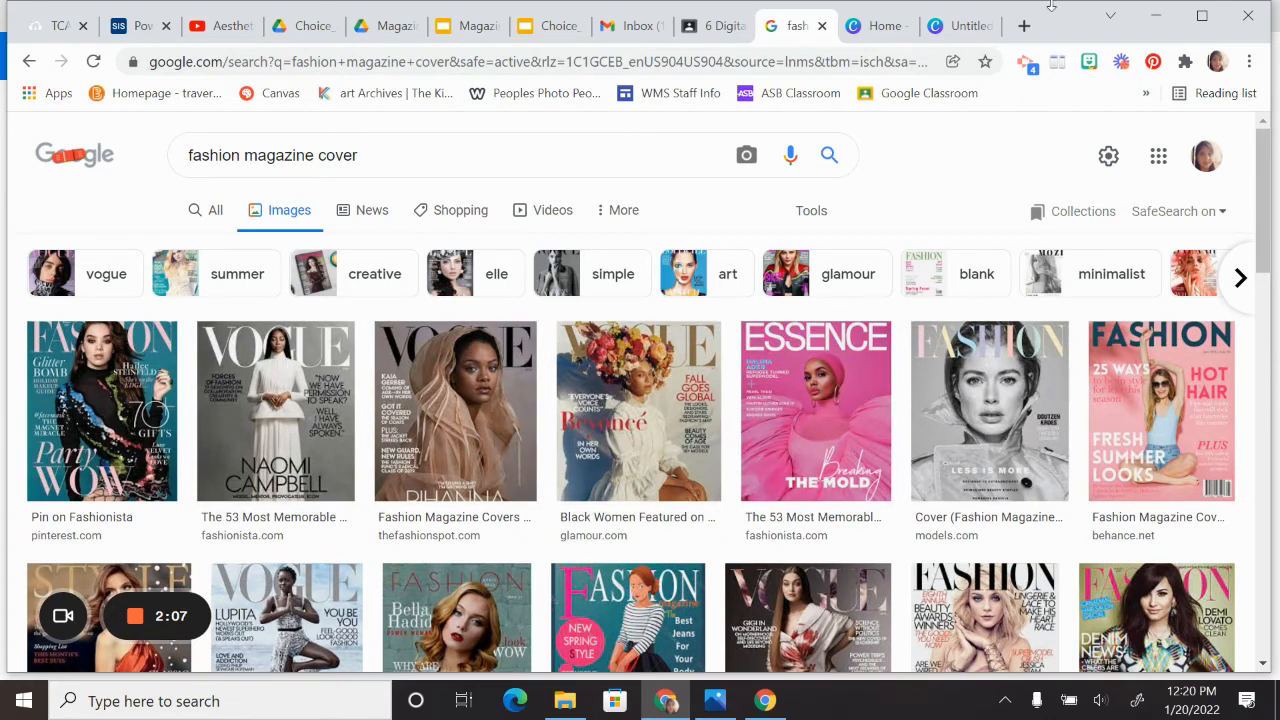
{"action": "left_click", "coordinate": [960, 25]}
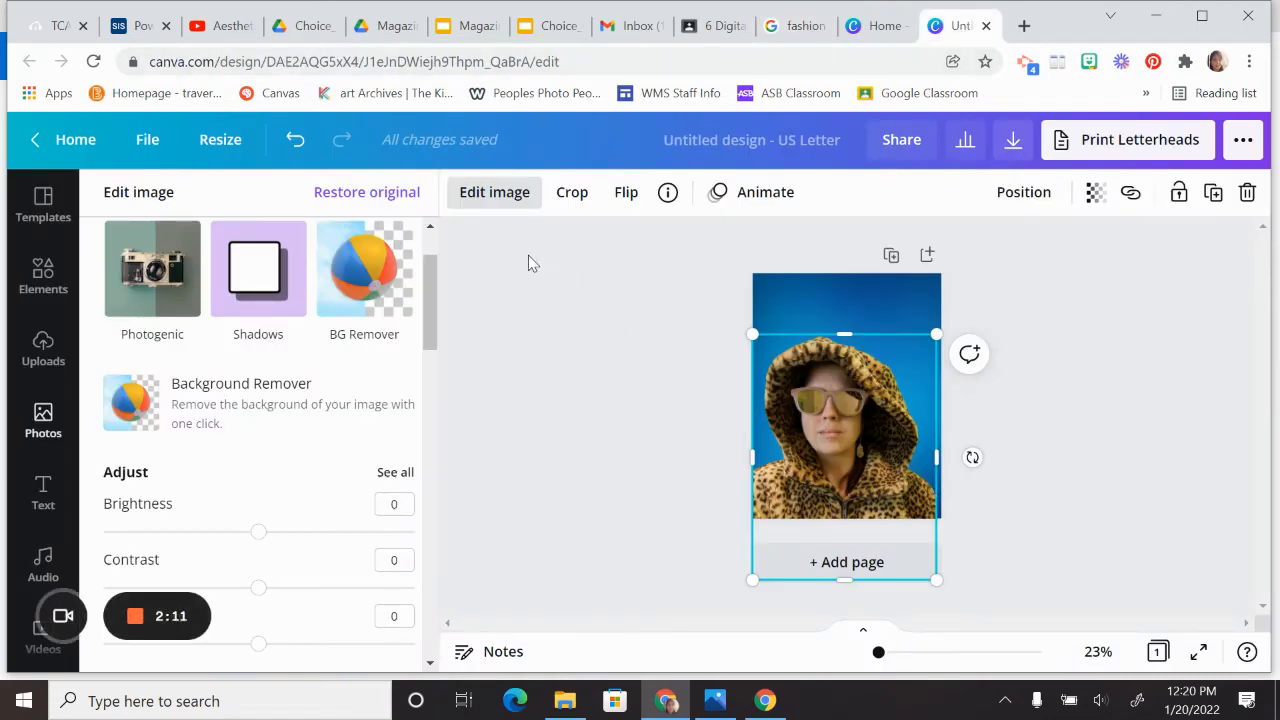
{"action": "left_click", "coordinate": [240, 290]}
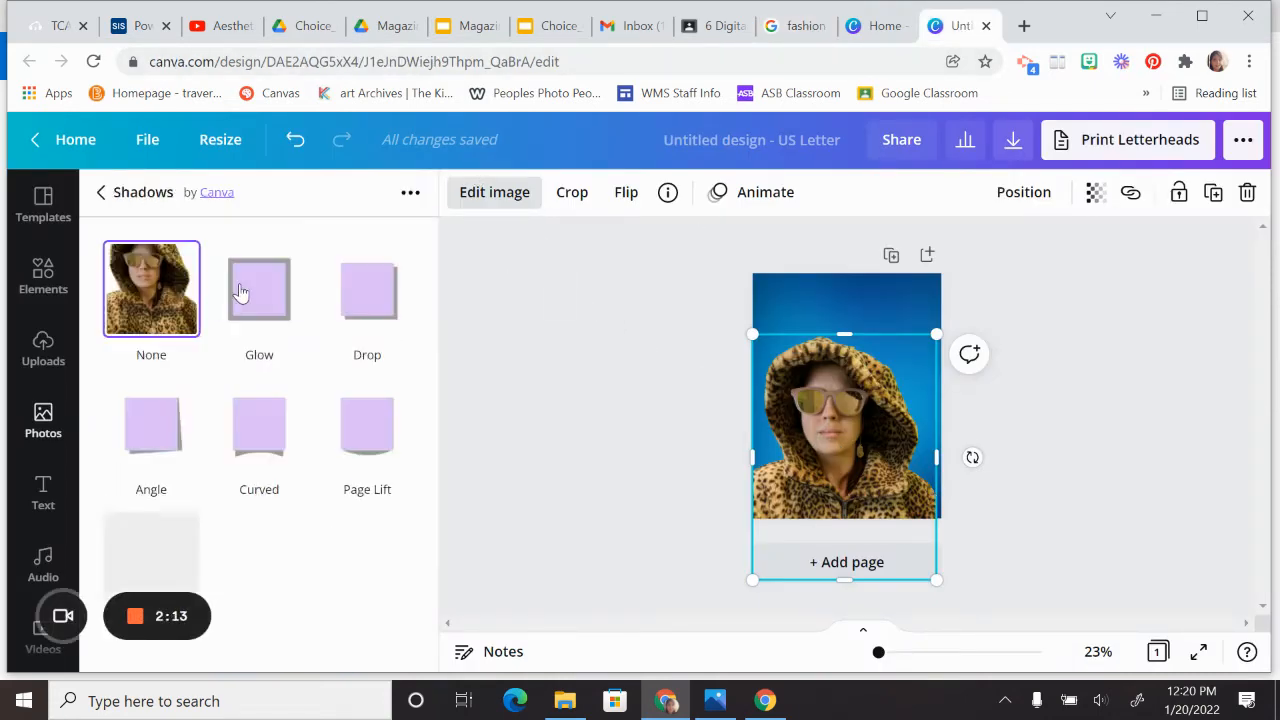
{"action": "left_click", "coordinate": [367, 290]}
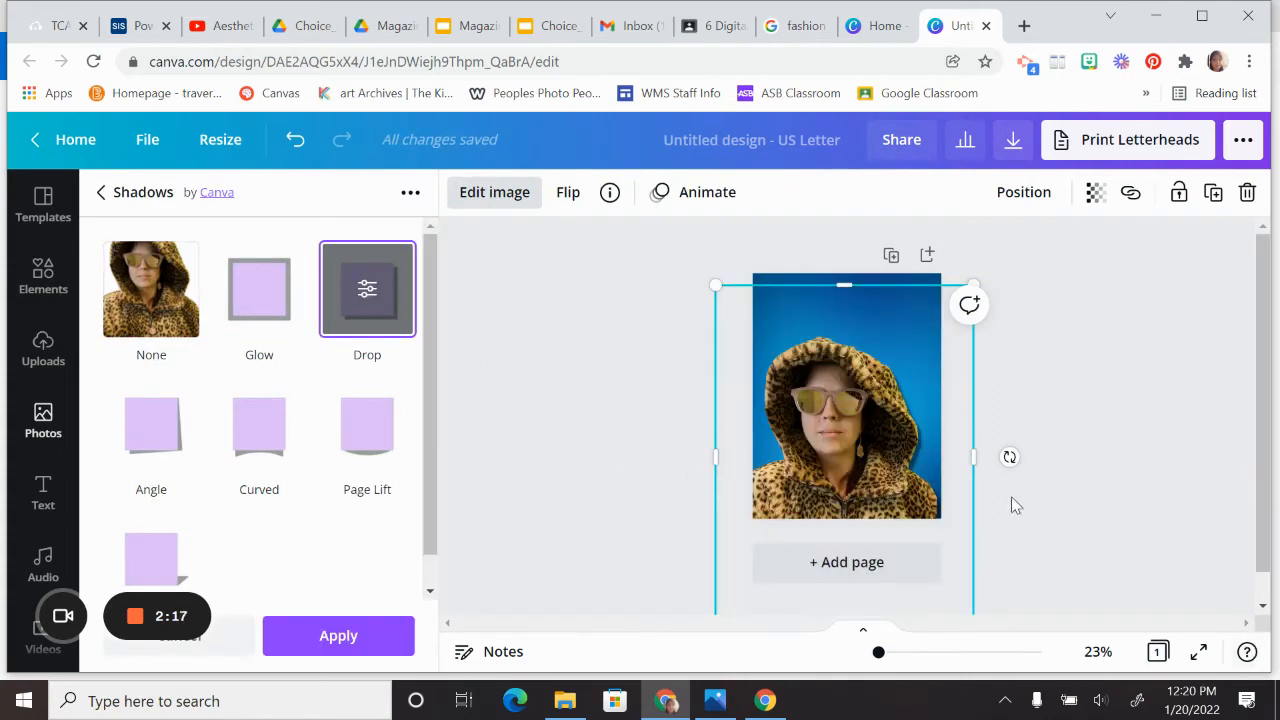
{"action": "left_click", "coordinate": [1039, 402]}
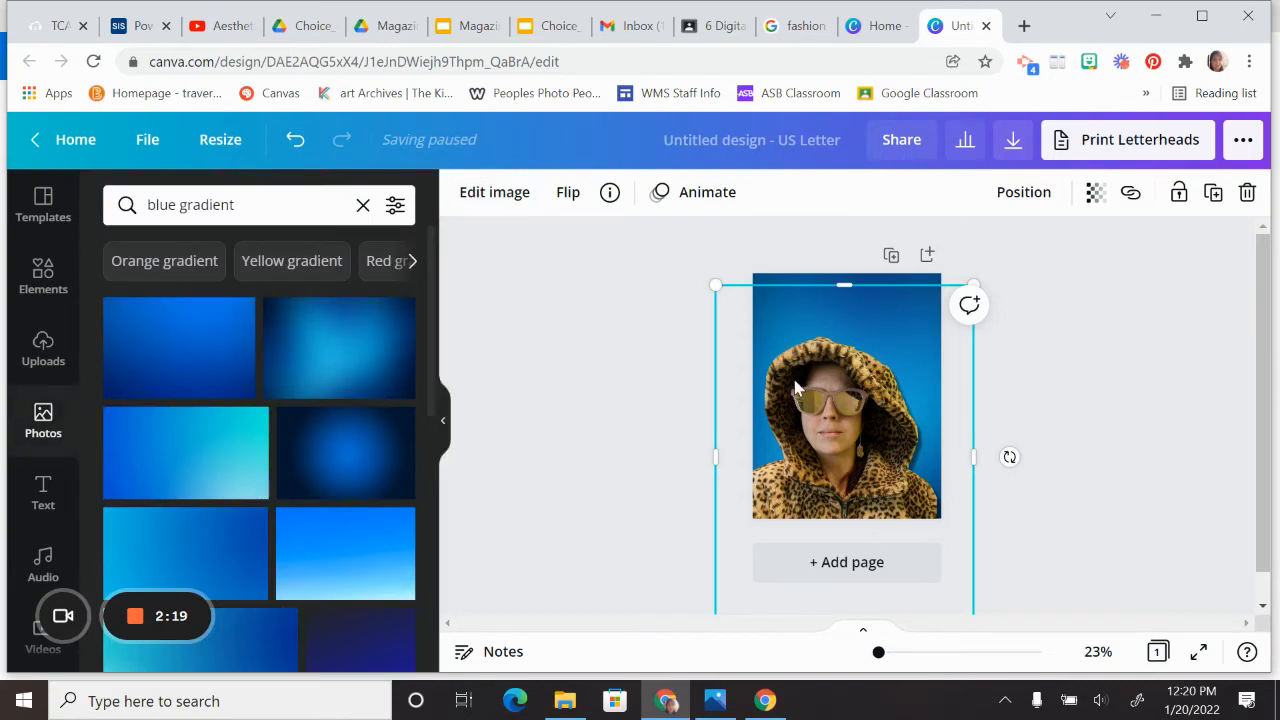
{"action": "left_click", "coordinate": [548, 320]}
{"action": "left_click", "coordinate": [829, 383]}
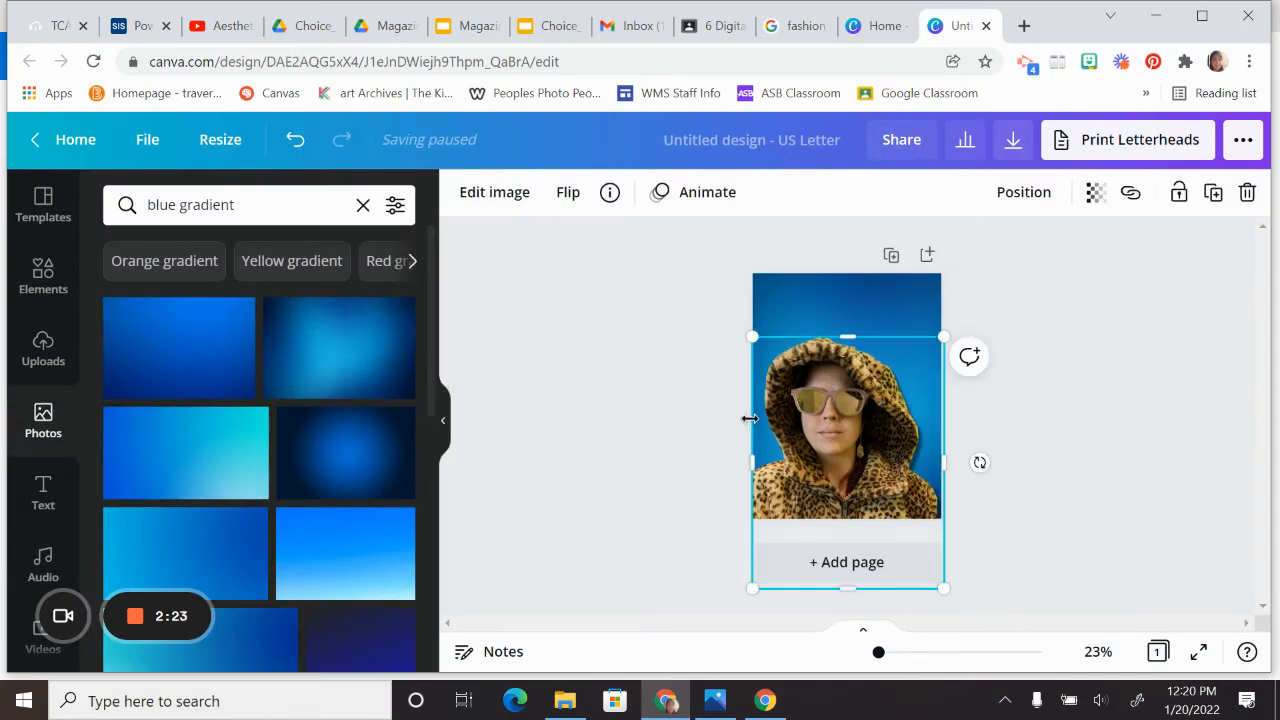
Reopen the image editing options for the portrait and look through the available effects, from shadows to artistic styles.
{"action": "left_click", "coordinate": [527, 193]}
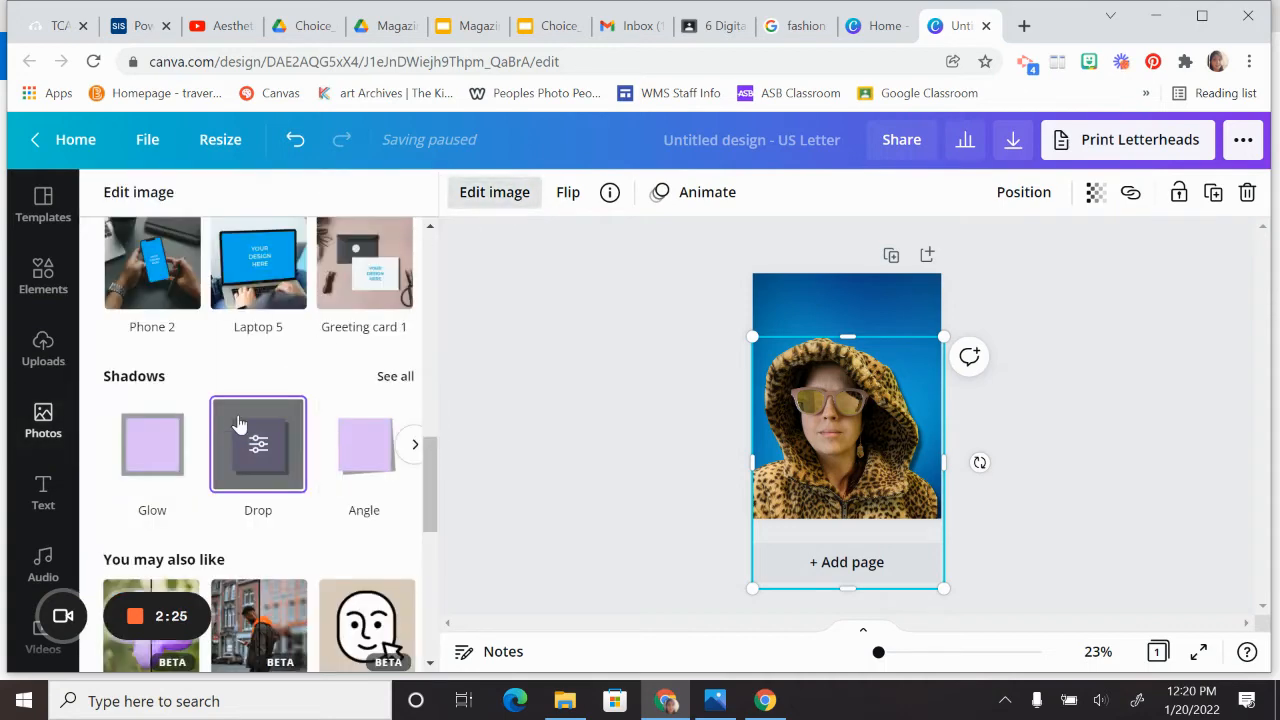
{"action": "scroll", "coordinate": [240, 425], "scroll_direction": "down", "scroll_amount": 2}
{"action": "scroll", "coordinate": [240, 425], "scroll_direction": "down", "scroll_amount": 1}
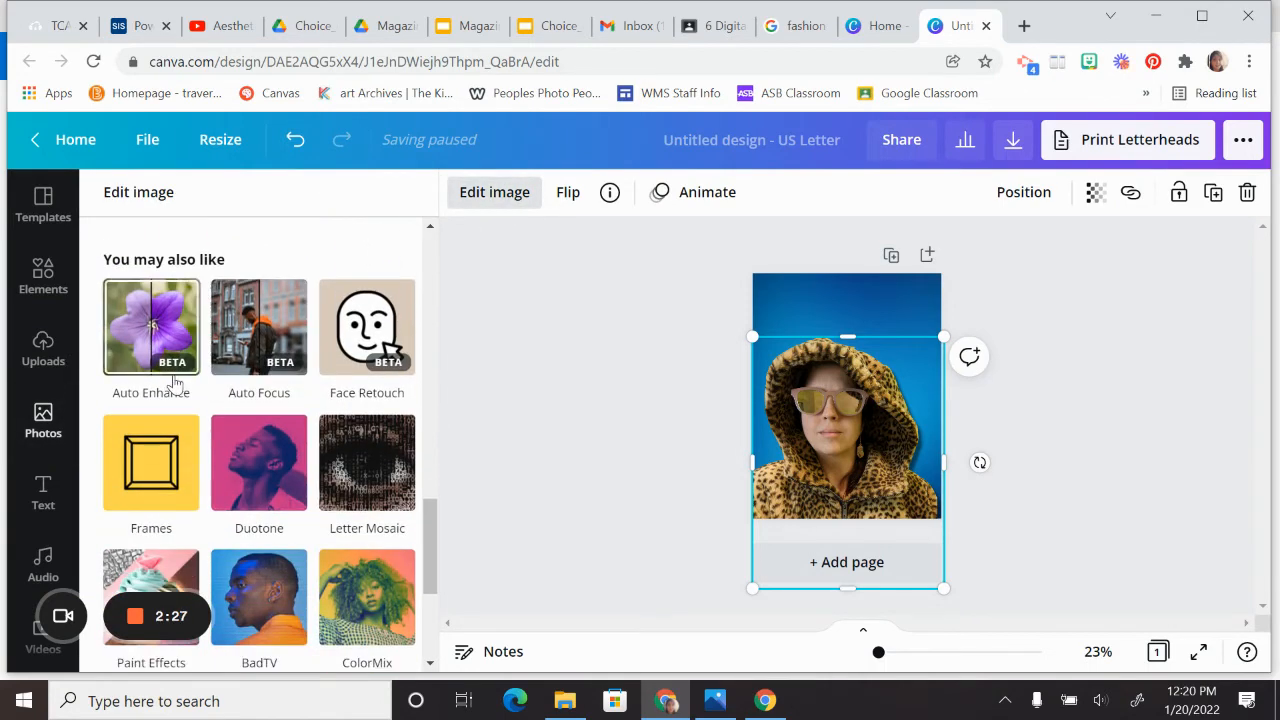
{"action": "scroll", "coordinate": [238, 385], "scroll_direction": "down", "scroll_amount": 1}
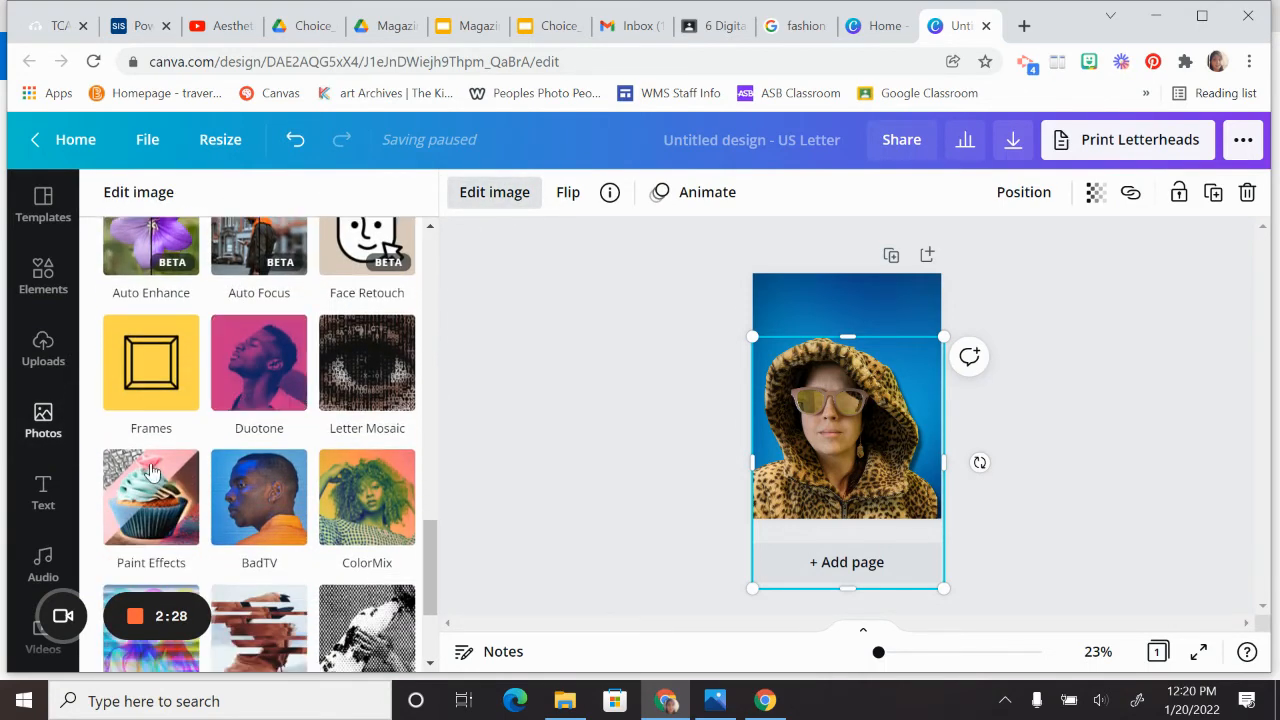
{"action": "scroll", "coordinate": [150, 470], "scroll_direction": "down", "scroll_amount": 2}
{"action": "left_click", "coordinate": [190, 508]}
{"action": "scroll", "coordinate": [190, 512], "scroll_direction": "up", "scroll_amount": 10}
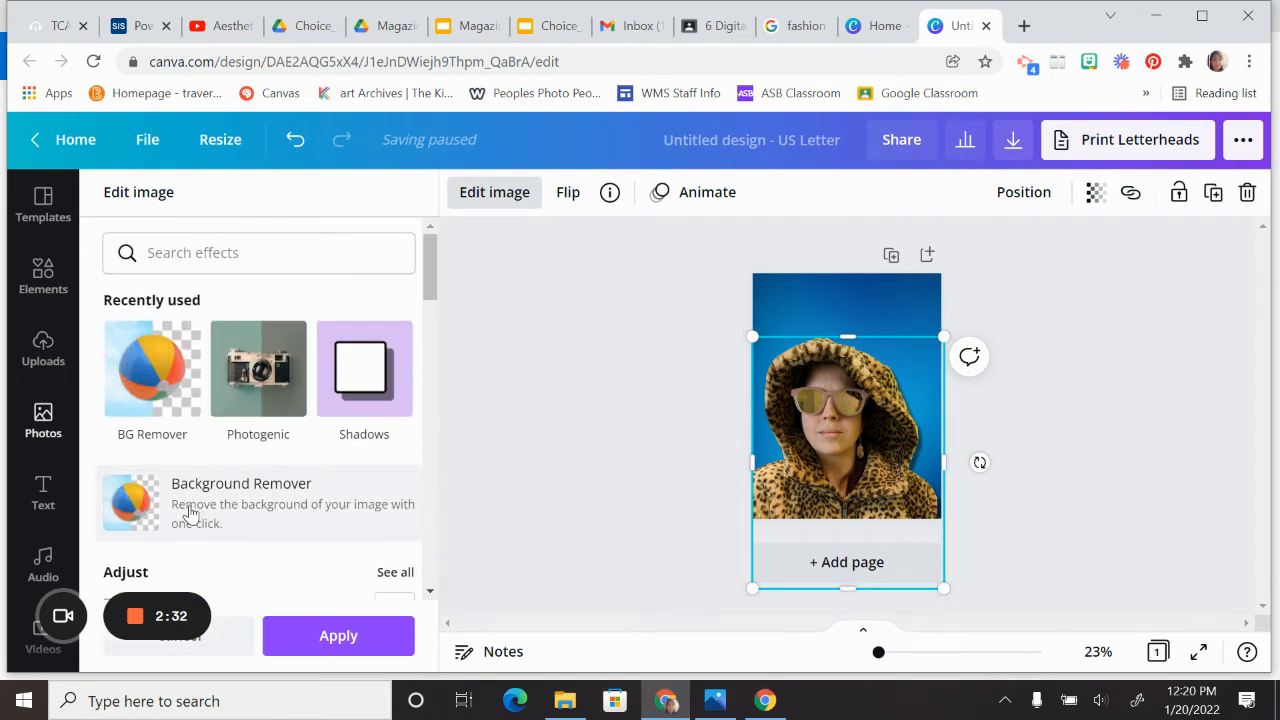
Browse the Photogenic filters and give the portrait cutout the Outrun filter from the Color Pop group.
{"action": "left_click", "coordinate": [279, 385]}
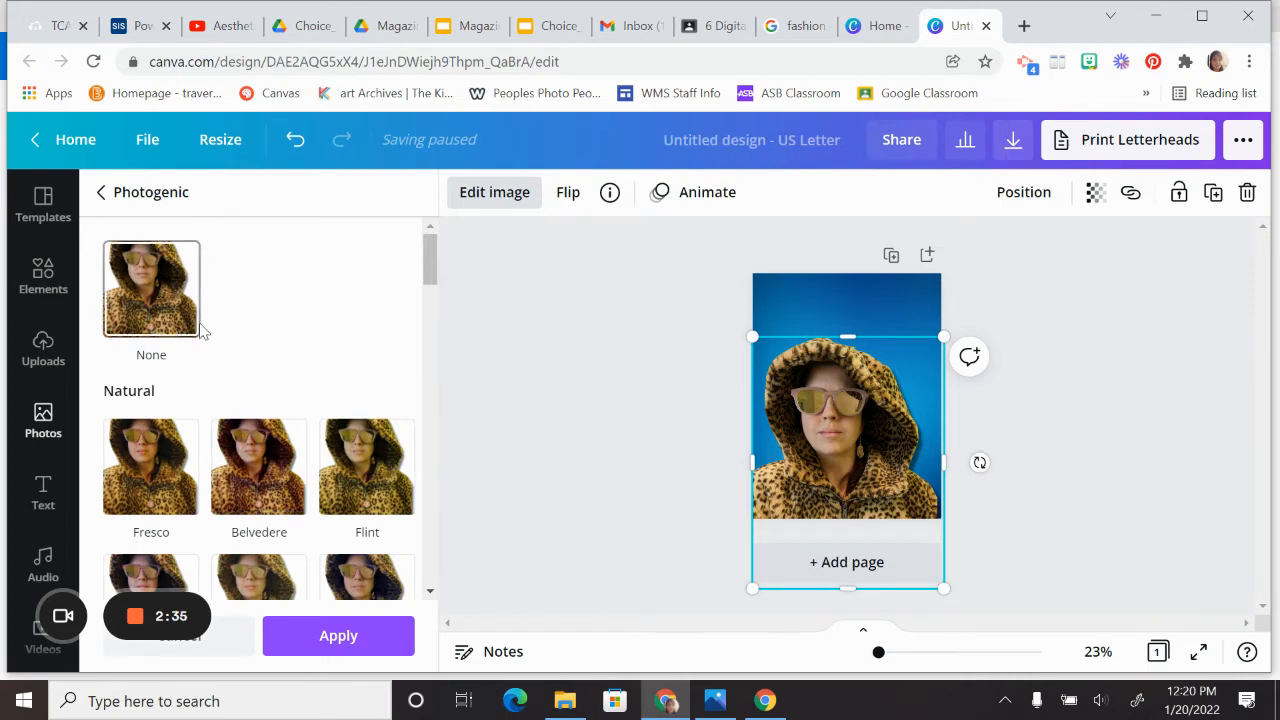
{"action": "scroll", "coordinate": [245, 414], "scroll_direction": "down", "scroll_amount": 2}
{"action": "scroll", "coordinate": [248, 412], "scroll_direction": "down", "scroll_amount": 6}
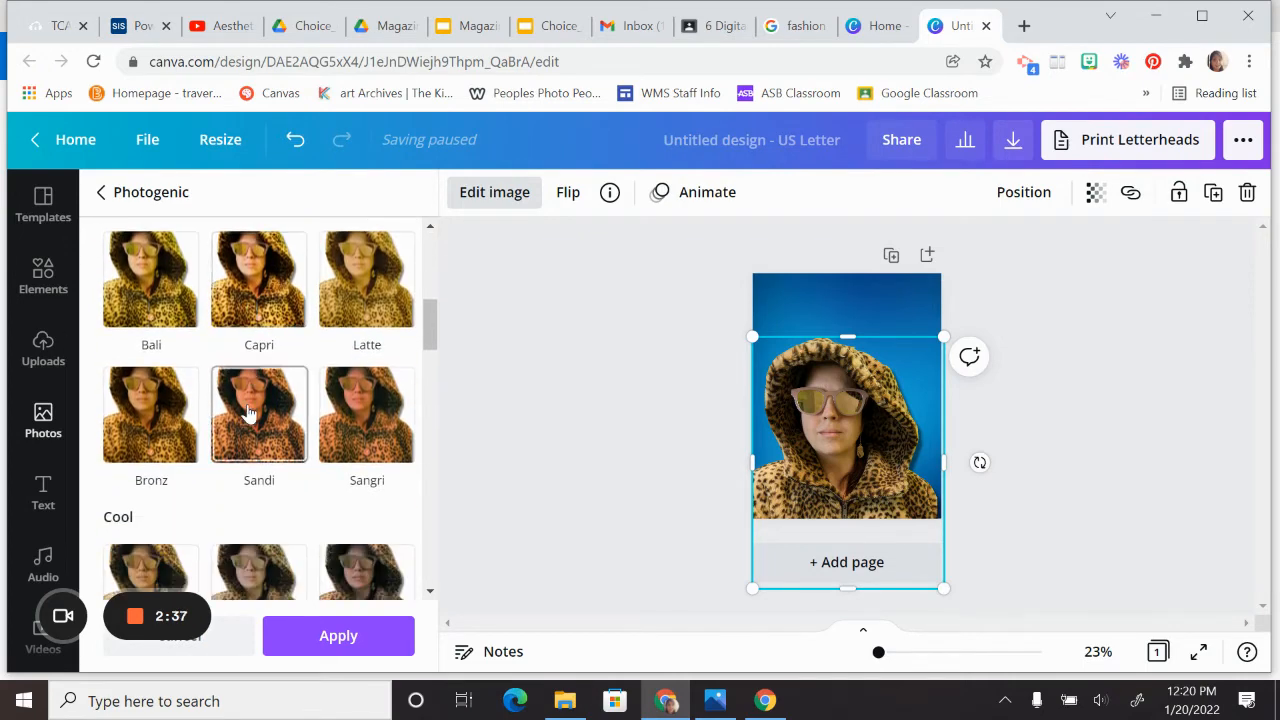
{"action": "scroll", "coordinate": [250, 412], "scroll_direction": "down", "scroll_amount": 7}
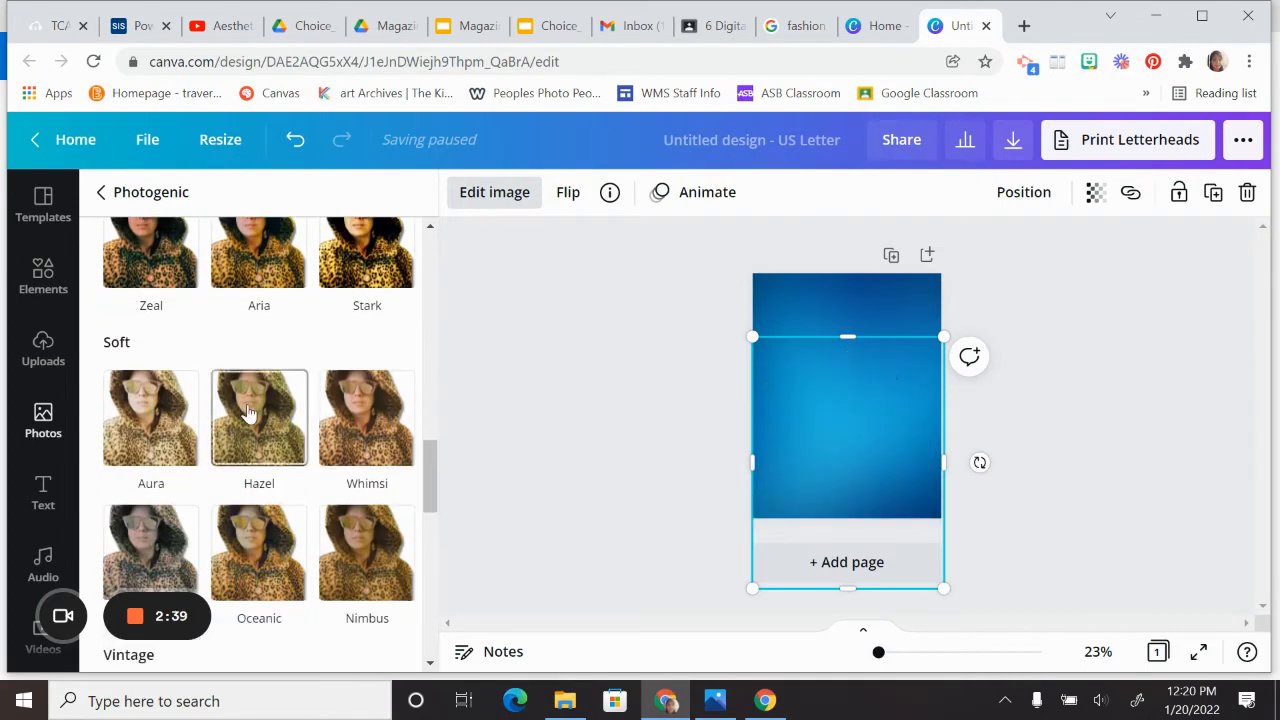
{"action": "scroll", "coordinate": [250, 412], "scroll_direction": "down", "scroll_amount": 5}
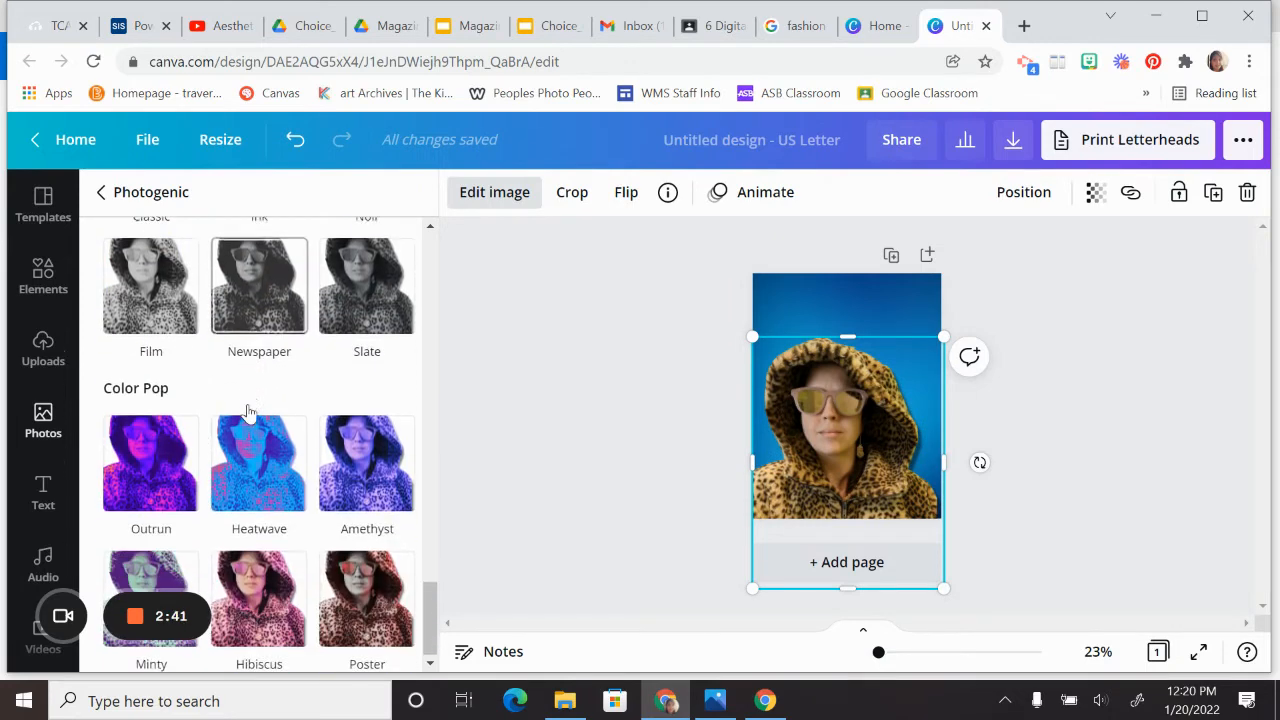
{"action": "left_click", "coordinate": [145, 493]}
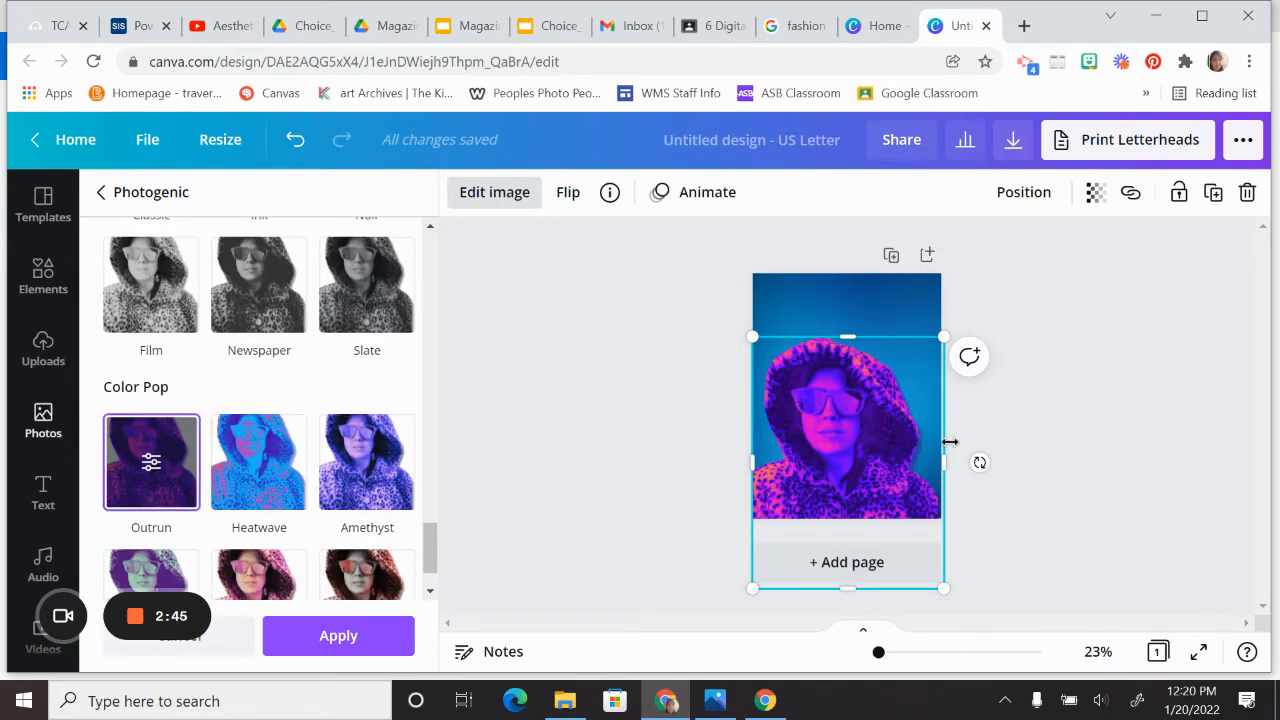
Enlarge the portrait cutout slightly beyond the page width and raise it a little, keeping title space above the hood.
{"action": "left_click_drag", "start_coordinate": [876, 446], "coordinate": [884, 444]}
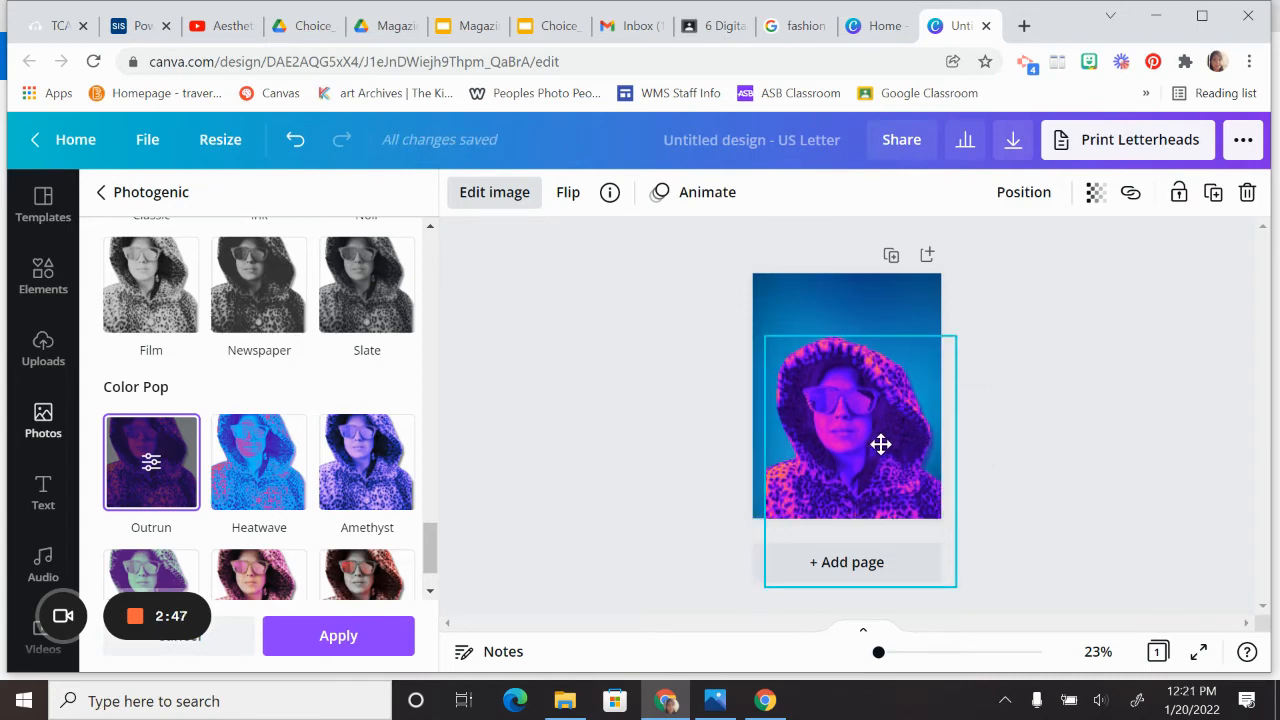
{"action": "left_click_drag", "start_coordinate": [763, 582], "coordinate": [749, 602]}
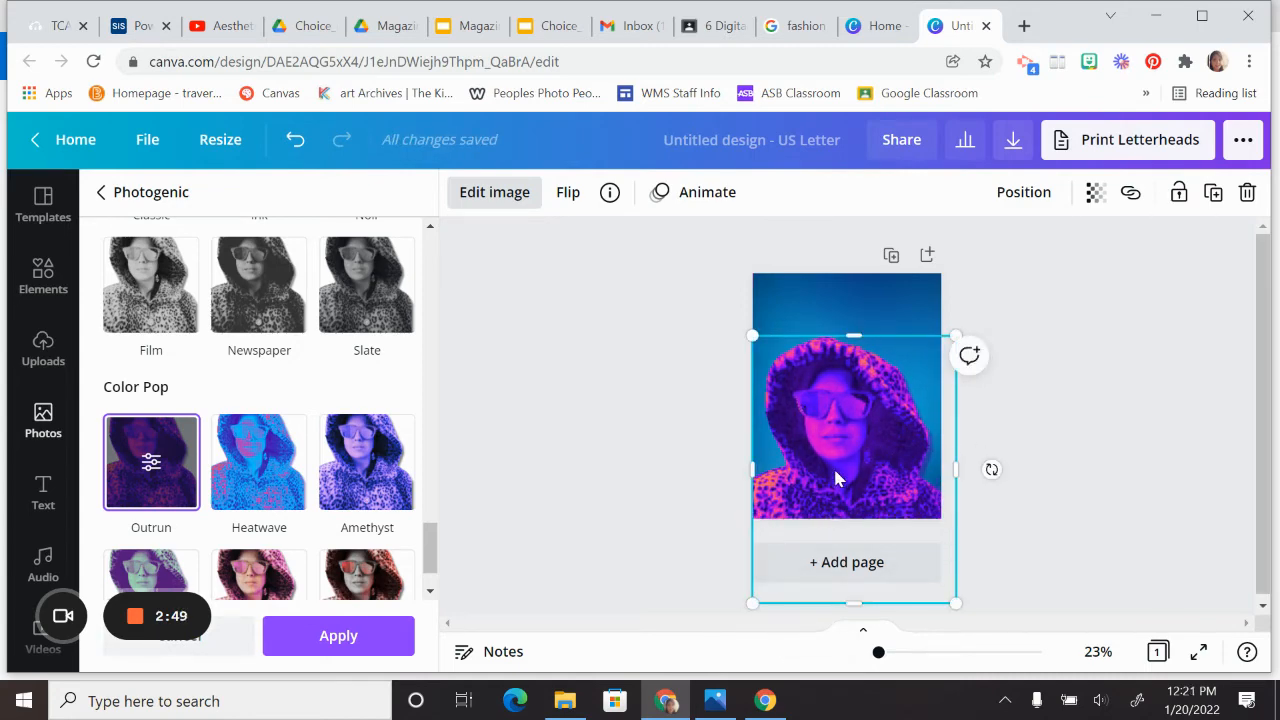
{"action": "left_click_drag", "start_coordinate": [833, 468], "coordinate": [850, 454]}
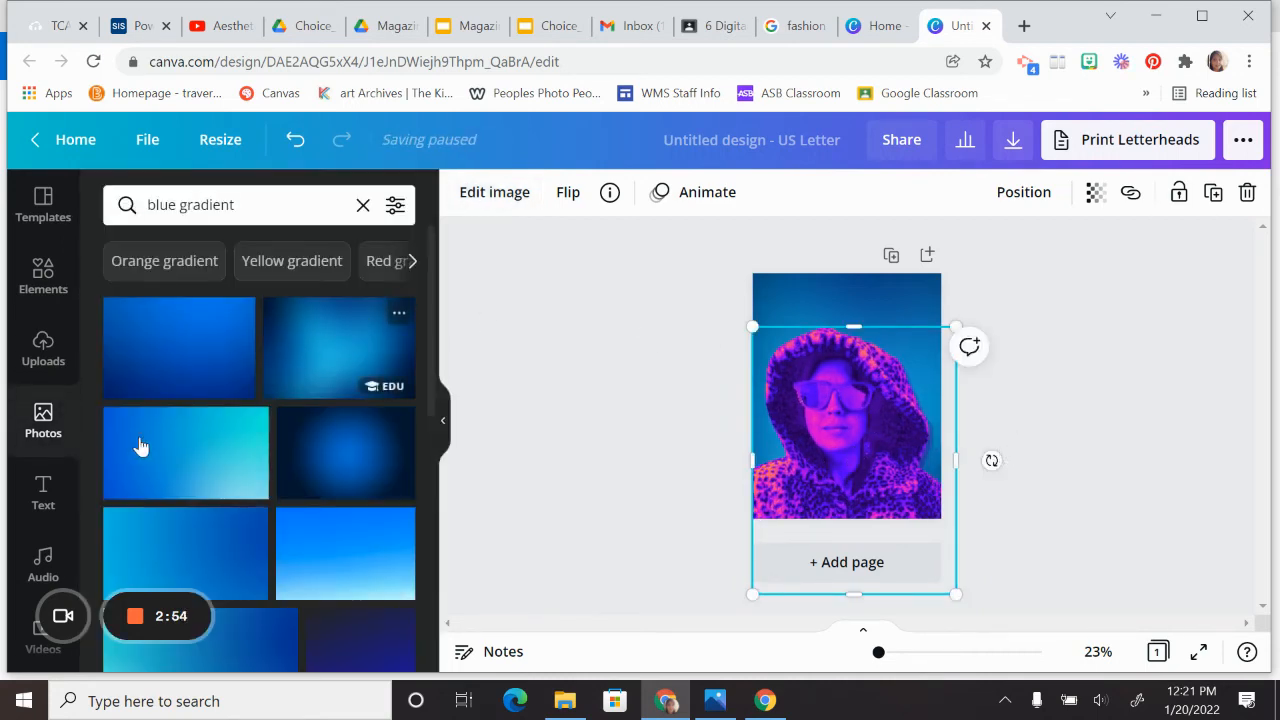
Look through the text font combinations and add the "BAKED FRESH" design to the page.
{"action": "left_click", "coordinate": [30, 507]}
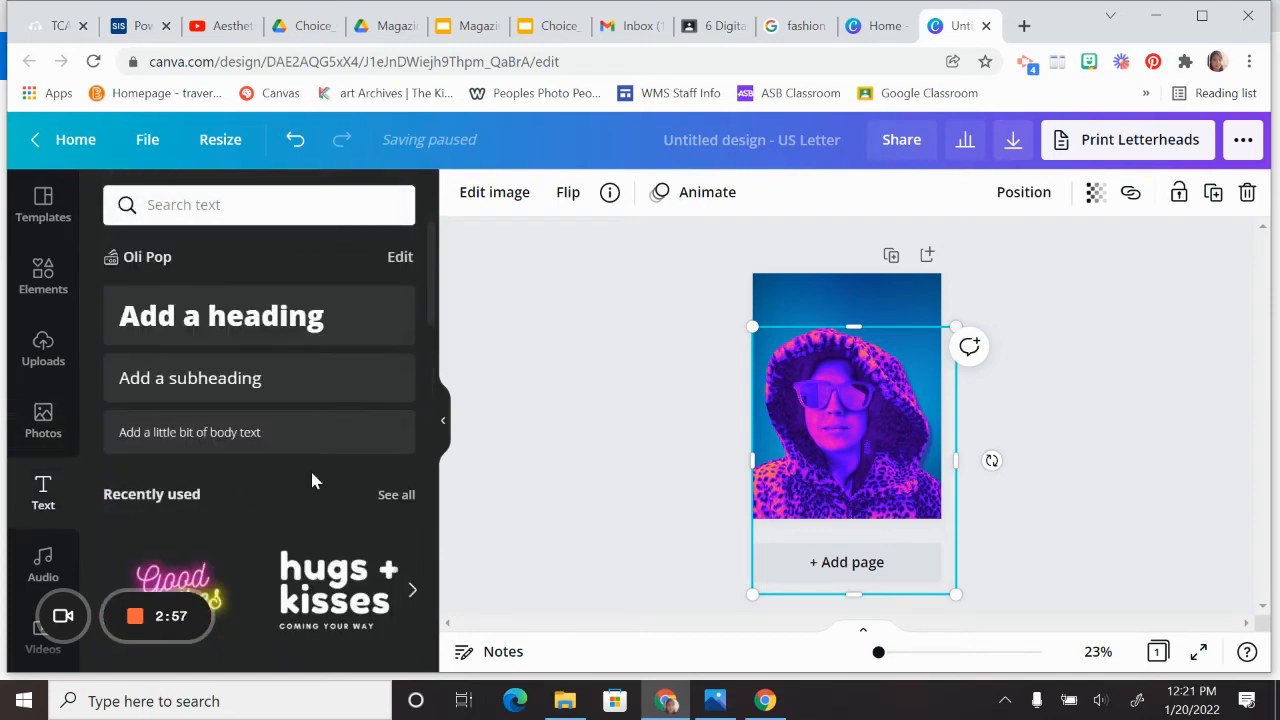
{"action": "scroll", "coordinate": [318, 500], "scroll_direction": "down", "scroll_amount": 2}
{"action": "scroll", "coordinate": [230, 520], "scroll_direction": "down", "scroll_amount": 4}
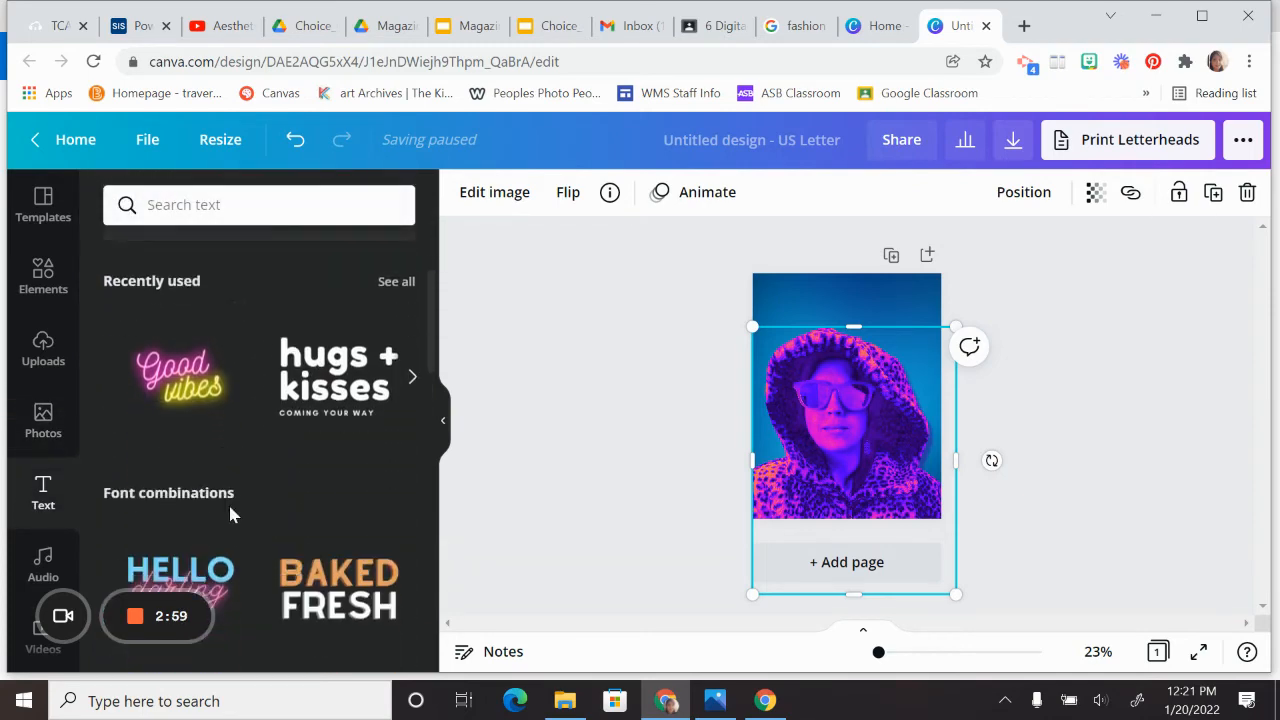
{"action": "scroll", "coordinate": [304, 505], "scroll_direction": "down", "scroll_amount": 4}
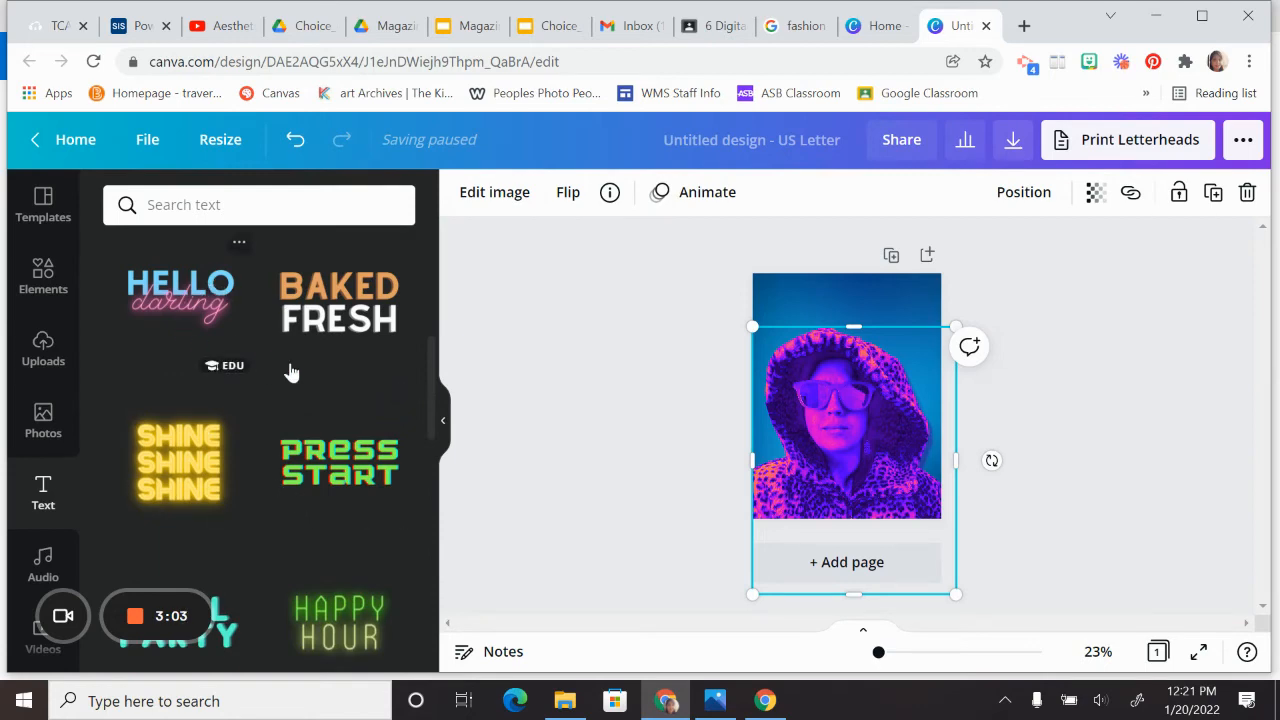
{"action": "scroll", "coordinate": [288, 371], "scroll_direction": "up", "scroll_amount": 10}
{"action": "scroll", "coordinate": [288, 371], "scroll_direction": "down", "scroll_amount": 2}
{"action": "scroll", "coordinate": [256, 379], "scroll_direction": "down", "scroll_amount": 2}
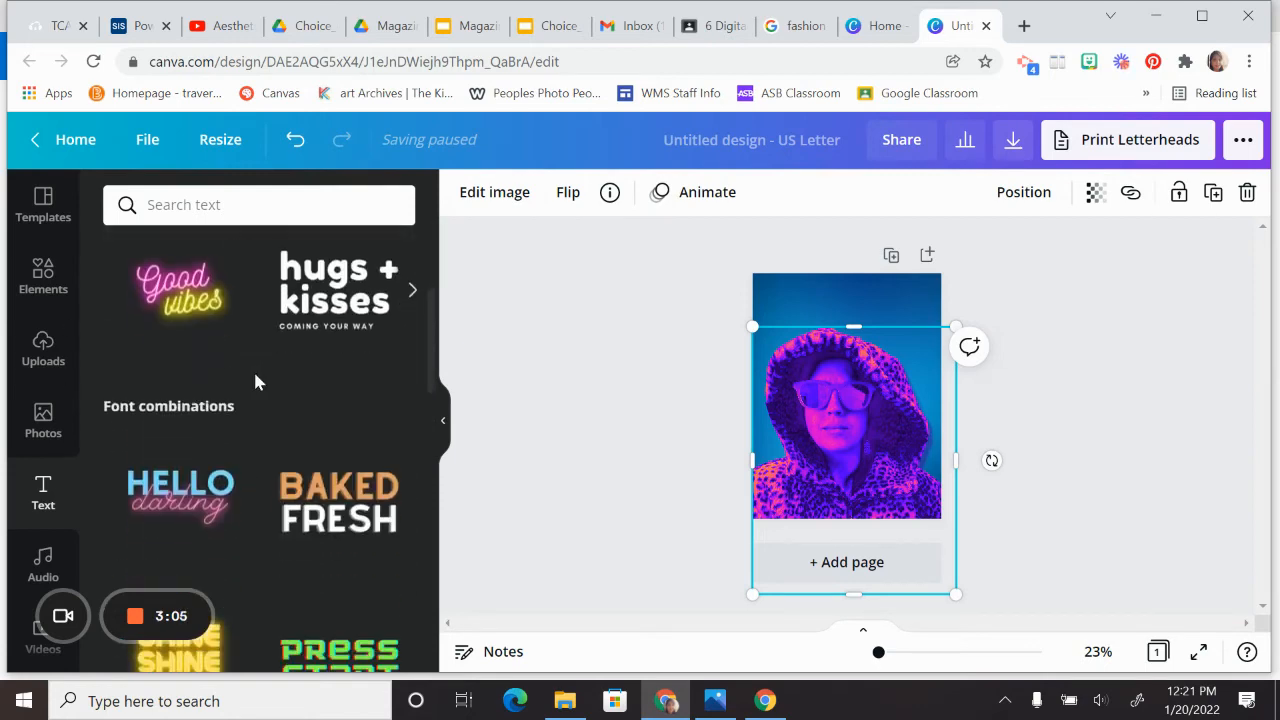
{"action": "scroll", "coordinate": [254, 381], "scroll_direction": "down", "scroll_amount": 1}
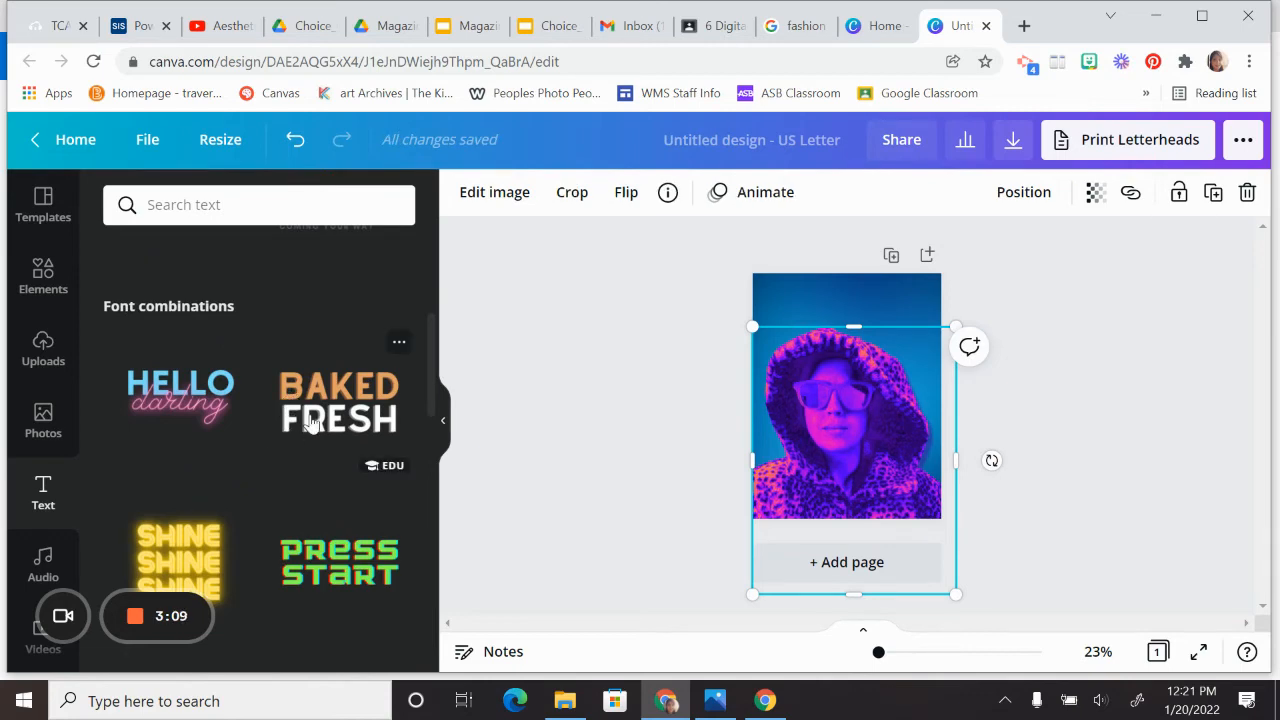
{"action": "left_click", "coordinate": [350, 420]}
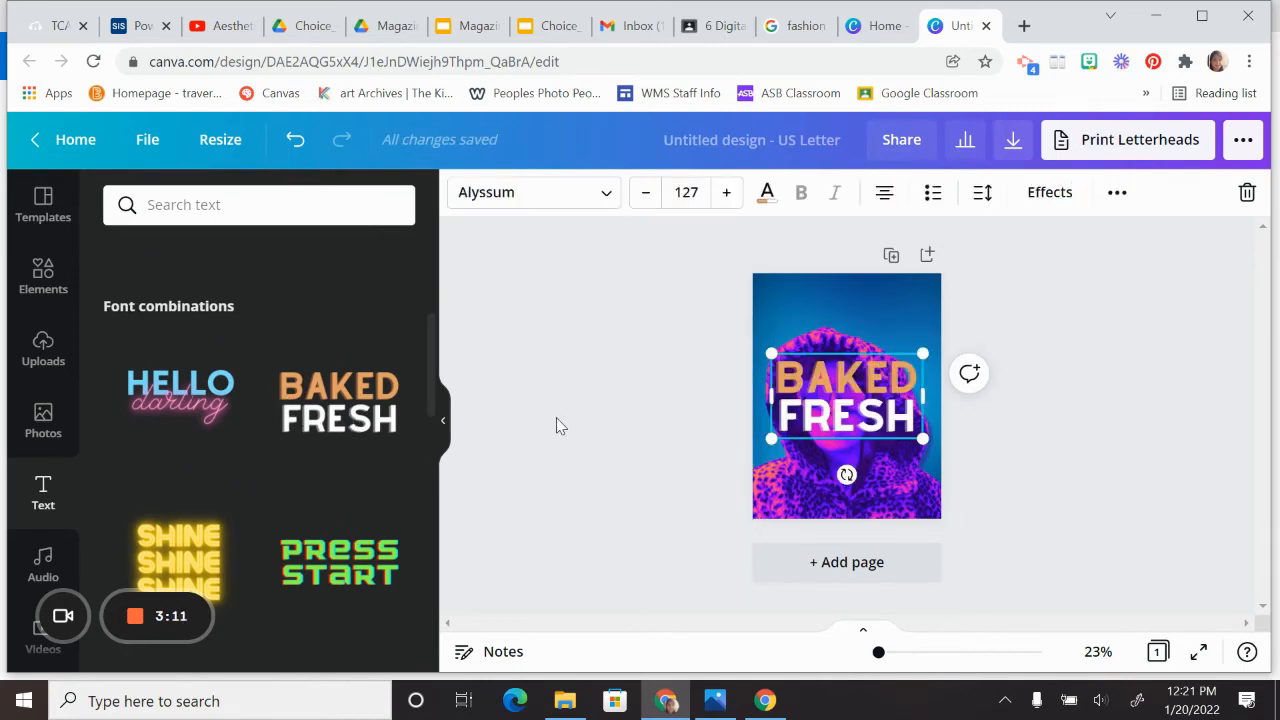
Delete the word FRESH from the added text and replace BAKED with FASHION.
{"action": "double_click", "coordinate": [858, 416]}
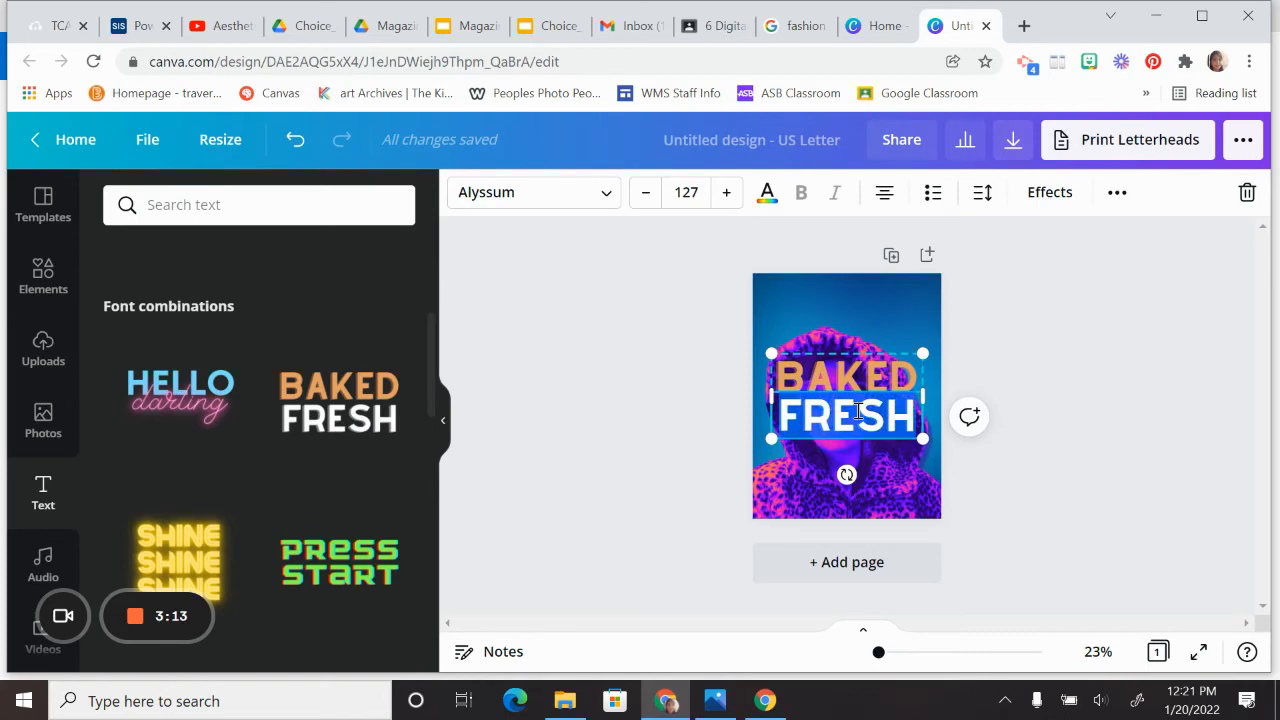
{"action": "key", "text": "BackSpace"}
{"action": "key", "text": "BackSpace"}
{"action": "double_click", "coordinate": [868, 378]}
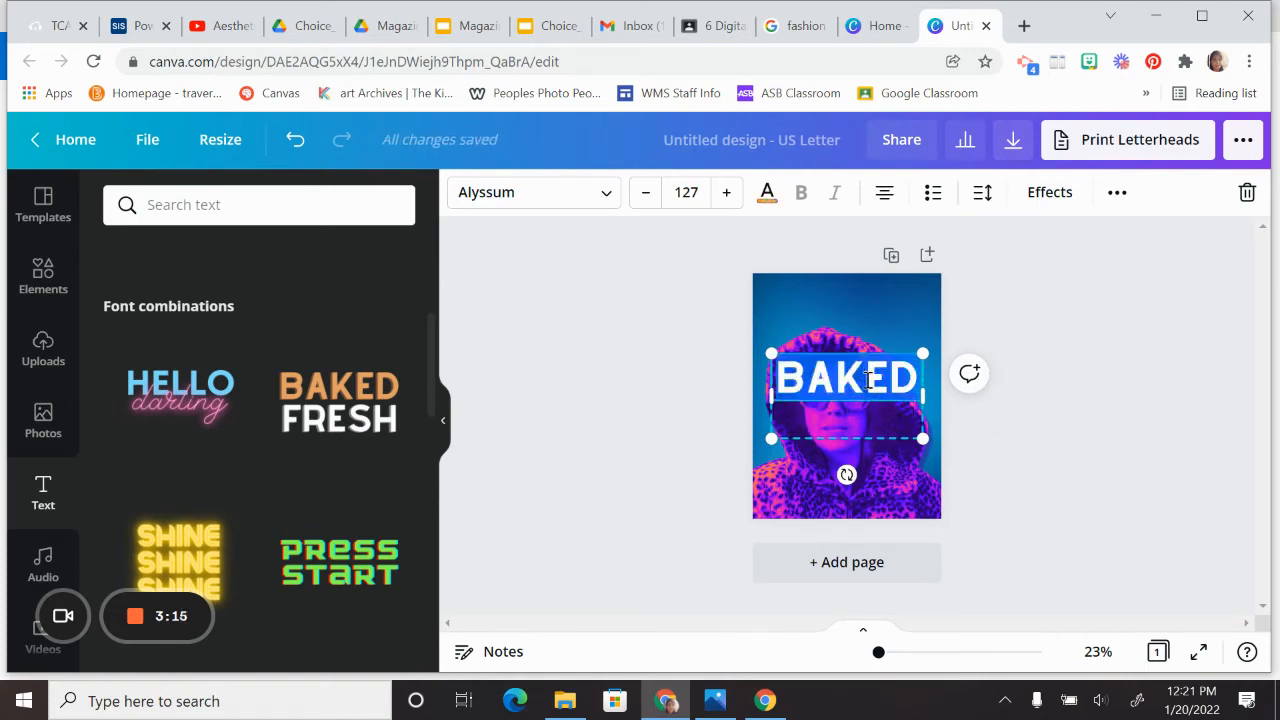
{"action": "type", "text": "FASHION"}
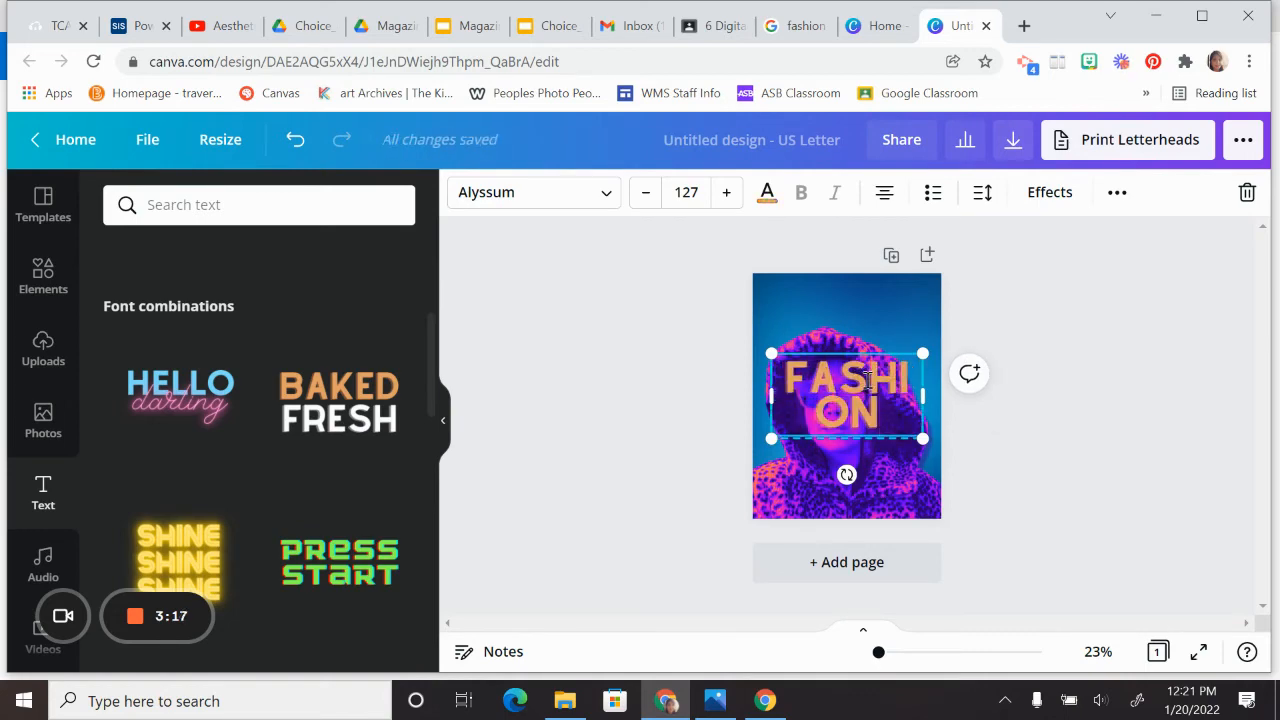
Reduce the FASHION text's font size to 99.5 so the word fits on one line.
{"action": "left_click", "coordinate": [651, 206]}
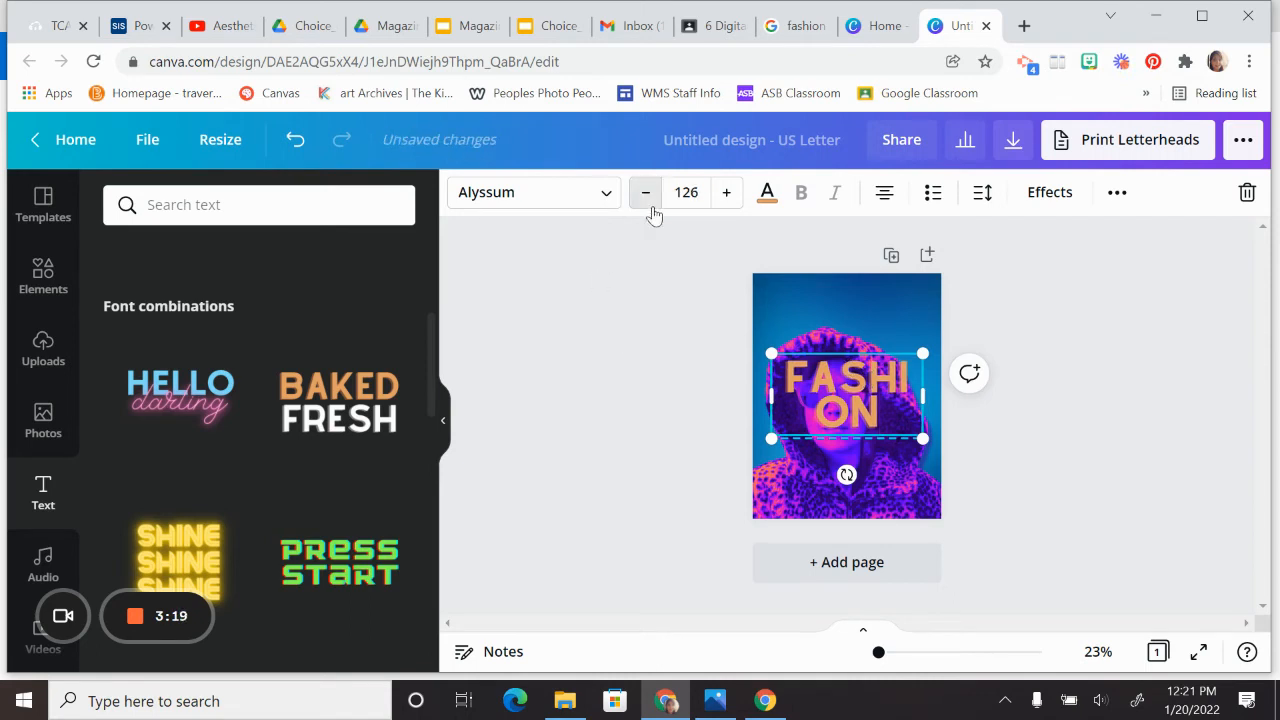
{"action": "left_click", "coordinate": [651, 206]}
{"action": "left_click", "coordinate": [651, 206]}
{"action": "left_click", "coordinate": [651, 206]}
{"action": "left_click", "coordinate": [651, 206]}
{"action": "left_click", "coordinate": [651, 206]}
{"action": "left_click", "coordinate": [651, 206]}
{"action": "left_click", "coordinate": [651, 206]}
{"action": "left_click", "coordinate": [646, 193]}
{"action": "left_click", "coordinate": [646, 193]}
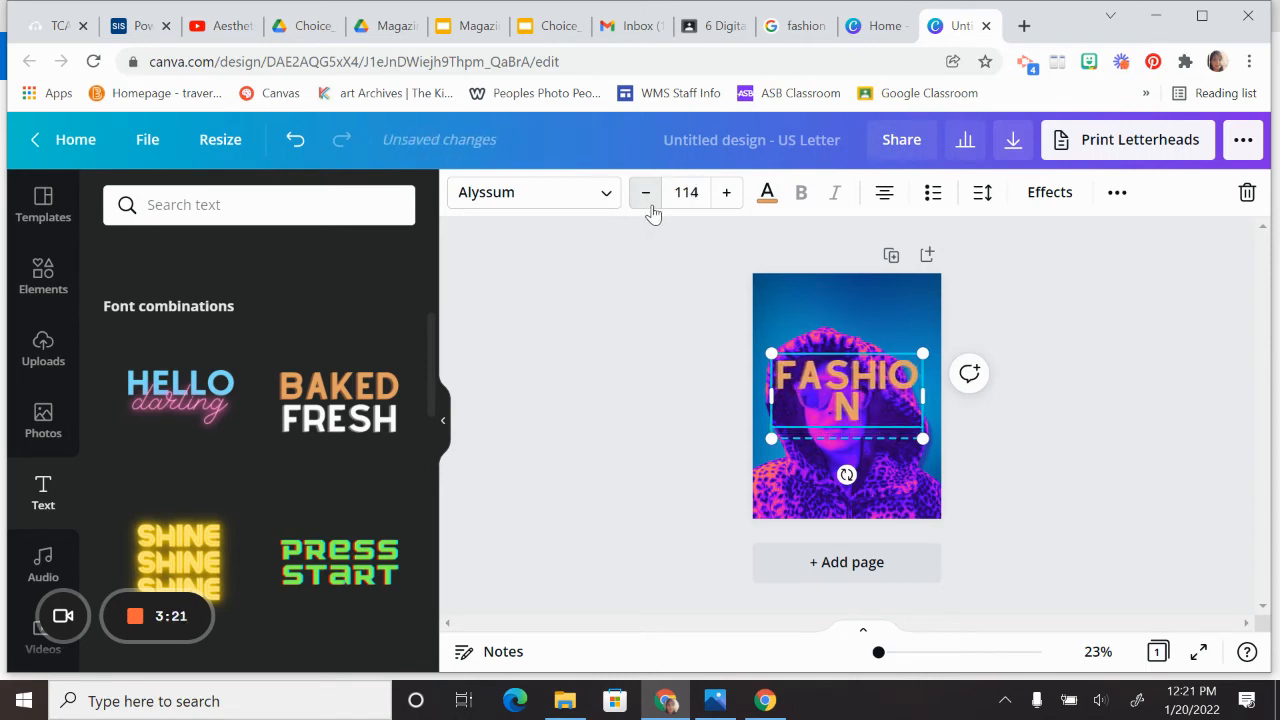
{"action": "left_click", "coordinate": [646, 193]}
{"action": "left_click", "coordinate": [646, 193]}
{"action": "left_click", "coordinate": [646, 193]}
{"action": "left_click", "coordinate": [646, 193]}
{"action": "left_click", "coordinate": [646, 193]}
{"action": "left_click", "coordinate": [646, 193]}
{"action": "left_click", "coordinate": [648, 206]}
{"action": "left_click", "coordinate": [648, 206]}
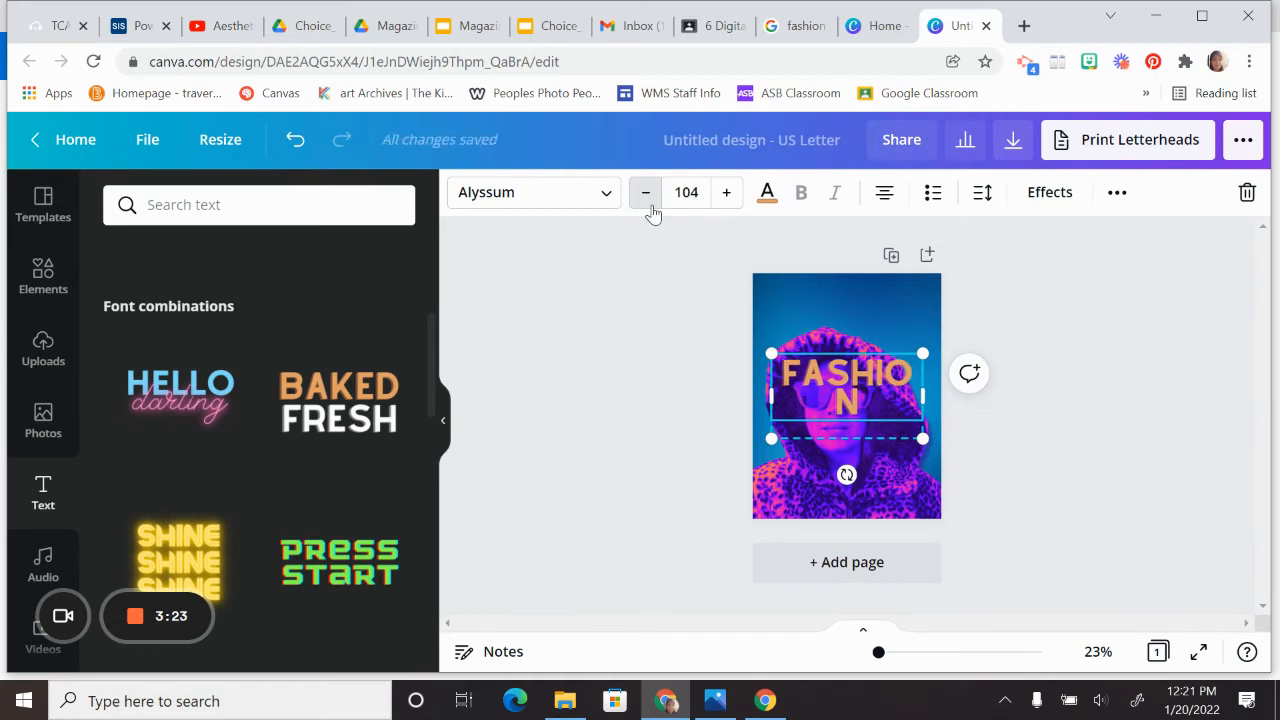
{"action": "left_click", "coordinate": [648, 206]}
{"action": "left_click", "coordinate": [648, 206]}
{"action": "left_click", "coordinate": [648, 206]}
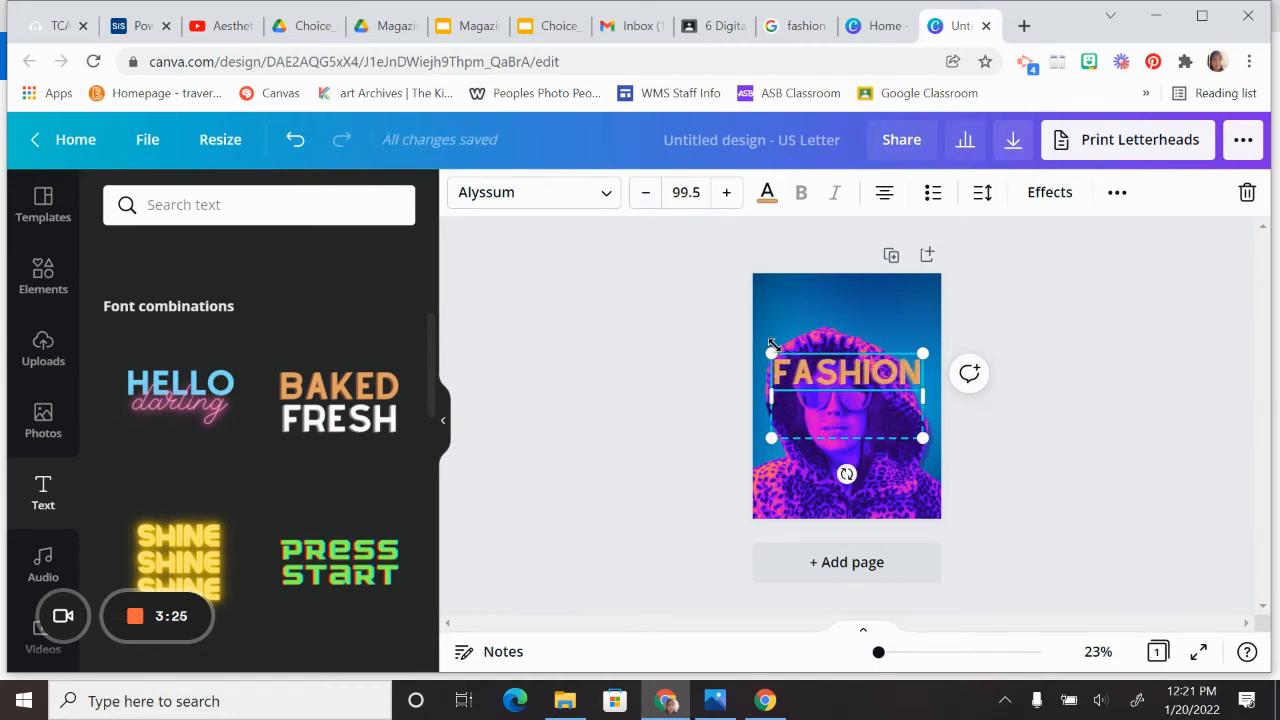
Scale the FASHION title to font size 128, spanning the page width, and place it along the page's top edge.
{"action": "left_click_drag", "start_coordinate": [773, 347], "coordinate": [743, 331]}
{"action": "left_click_drag", "start_coordinate": [913, 338], "coordinate": [938, 324]}
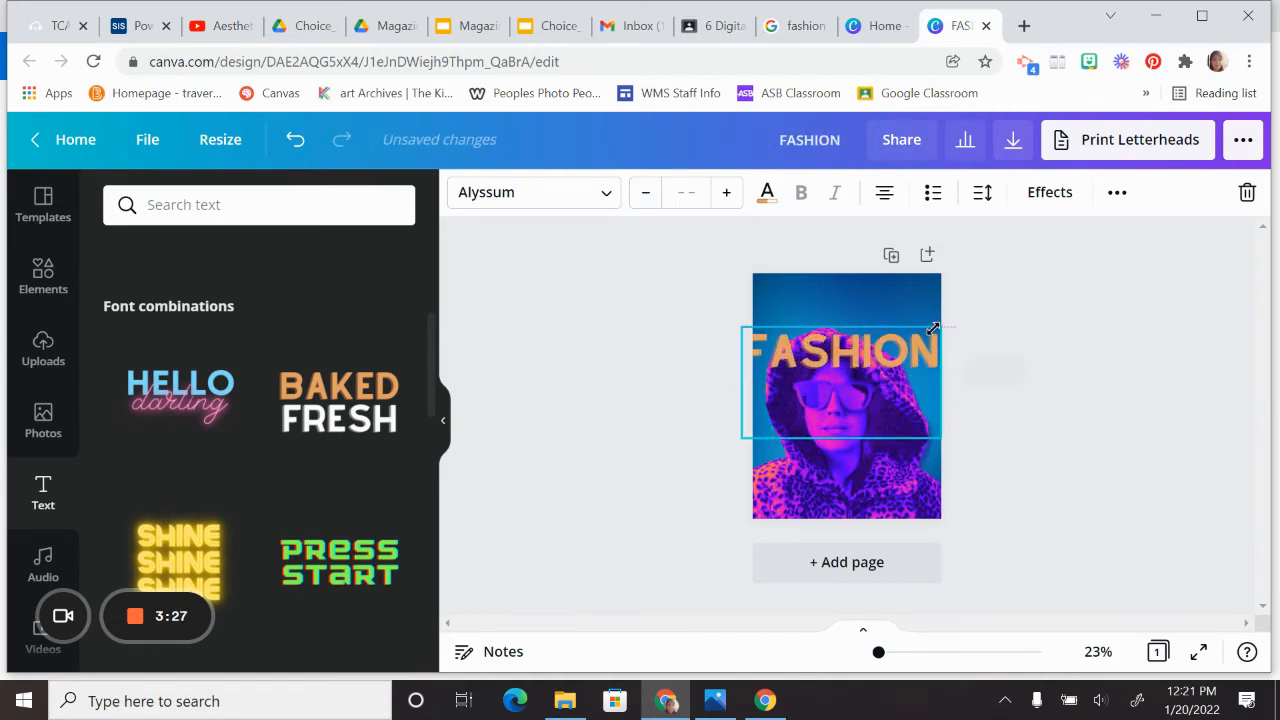
{"action": "left_click_drag", "start_coordinate": [879, 368], "coordinate": [878, 308]}
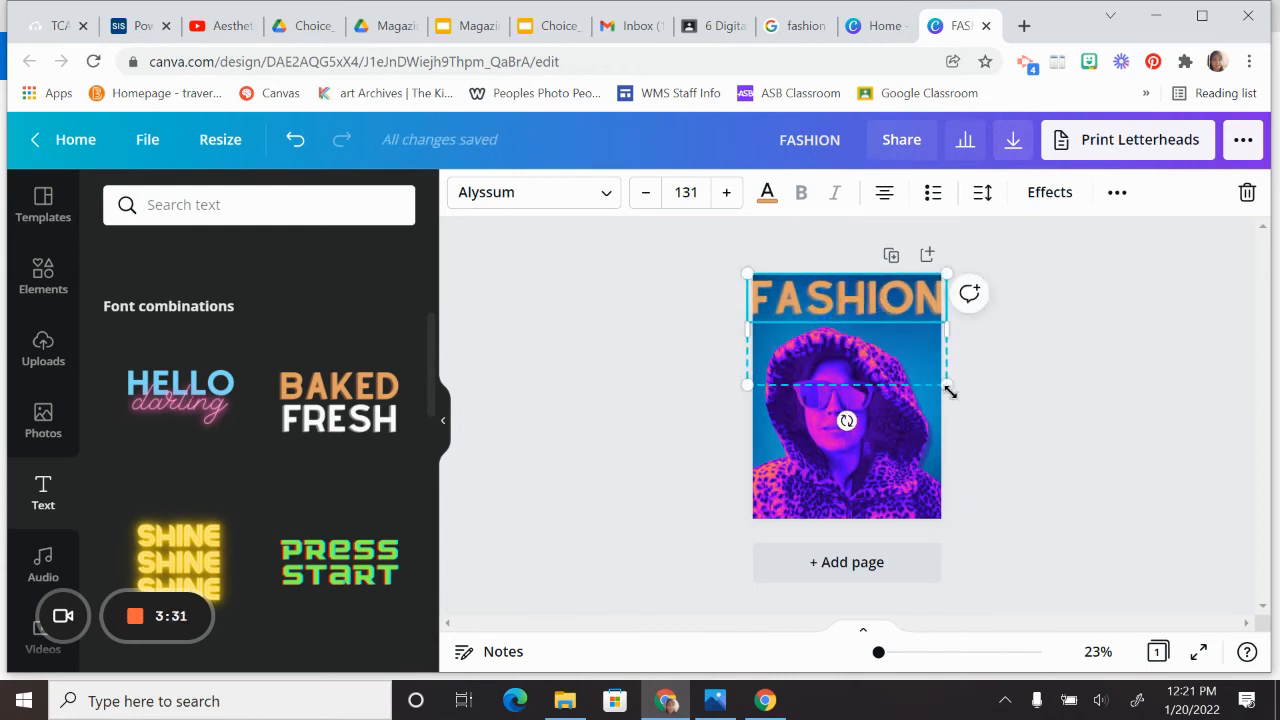
{"action": "left_click_drag", "start_coordinate": [946, 385], "coordinate": [941, 382]}
{"action": "left_click_drag", "start_coordinate": [870, 292], "coordinate": [871, 292]}
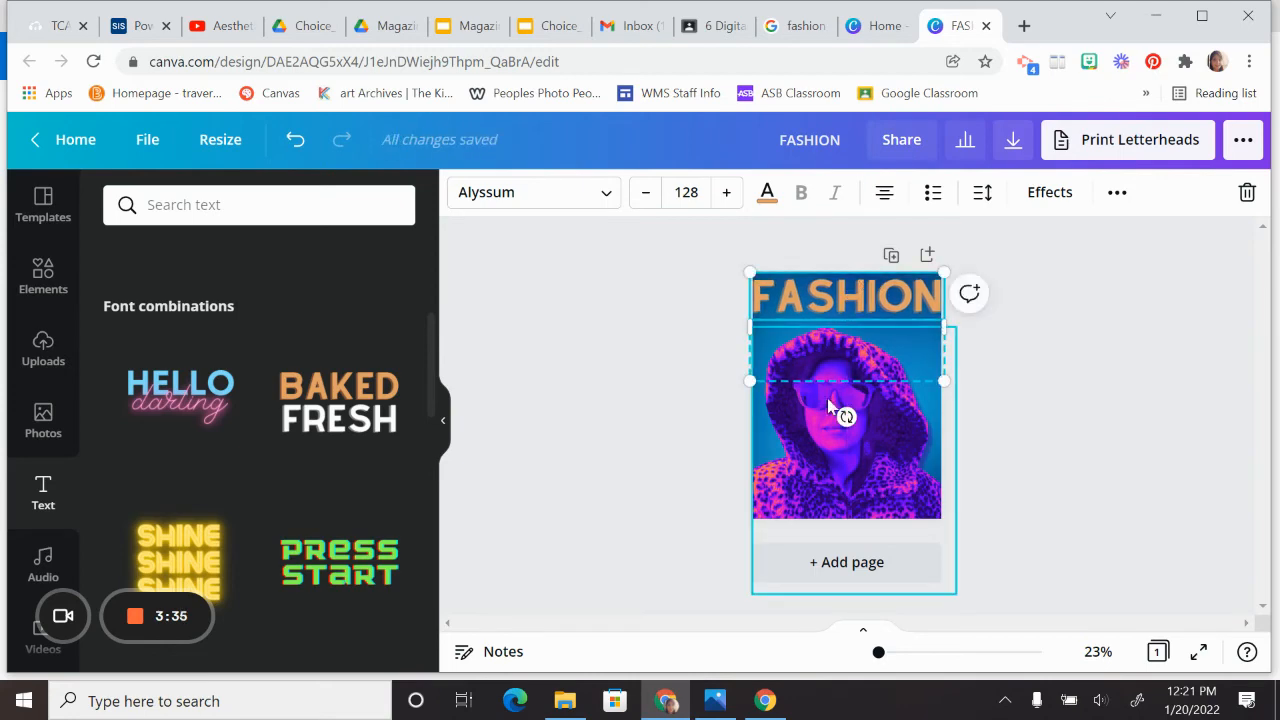
Try purple shades from the portrait's photo colors on the FASHION title and settle on the magenta pink.
{"action": "left_click", "coordinate": [767, 195]}
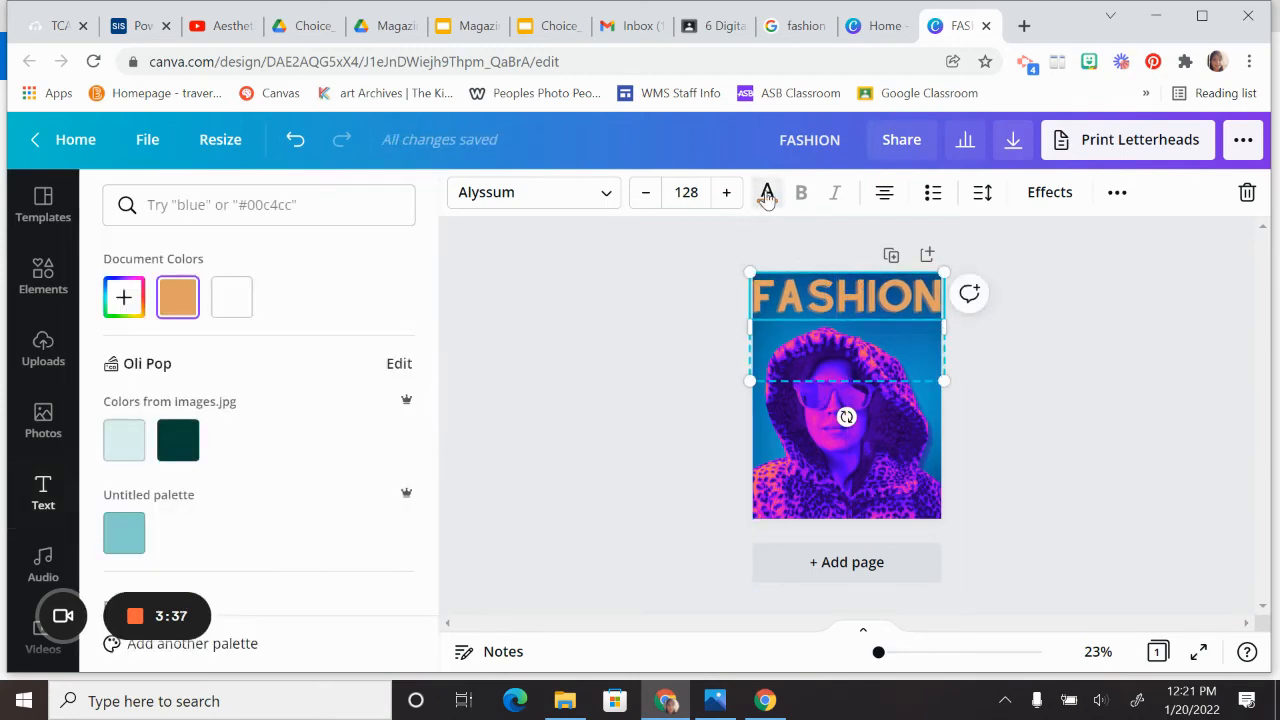
{"action": "scroll", "coordinate": [286, 399], "scroll_direction": "down", "scroll_amount": 5}
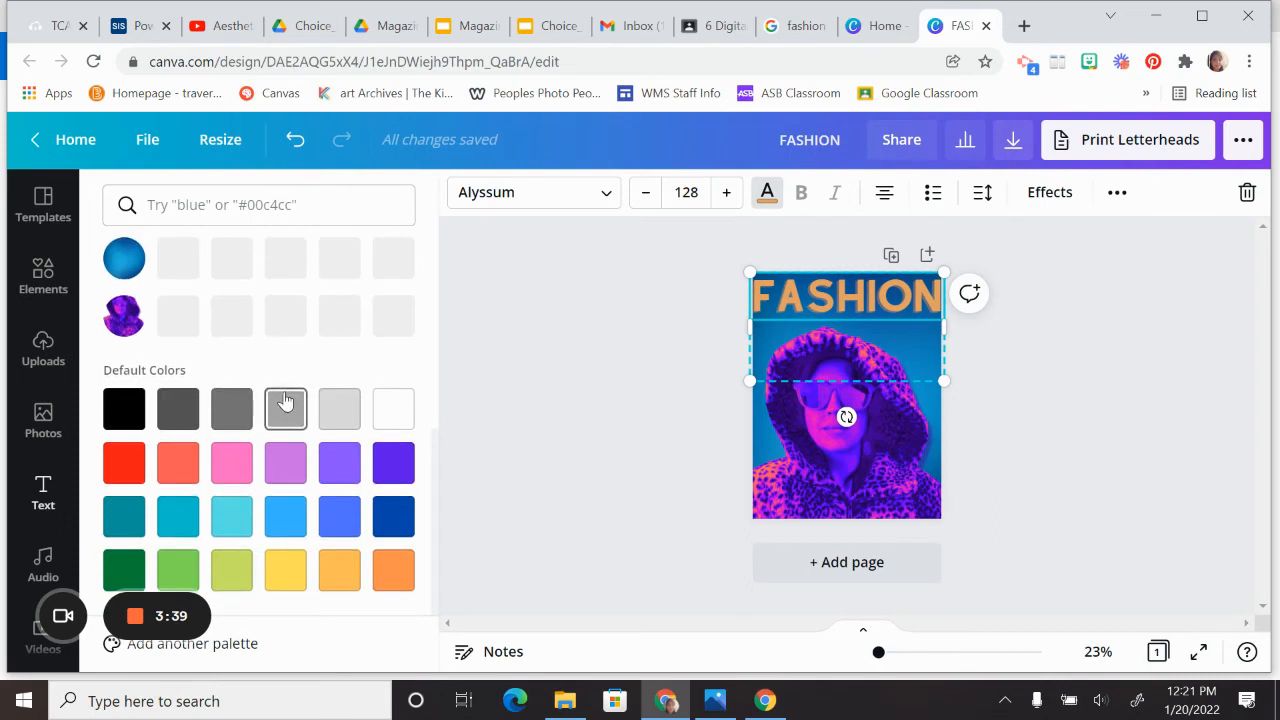
{"action": "scroll", "coordinate": [190, 430], "scroll_direction": "up", "scroll_amount": 3}
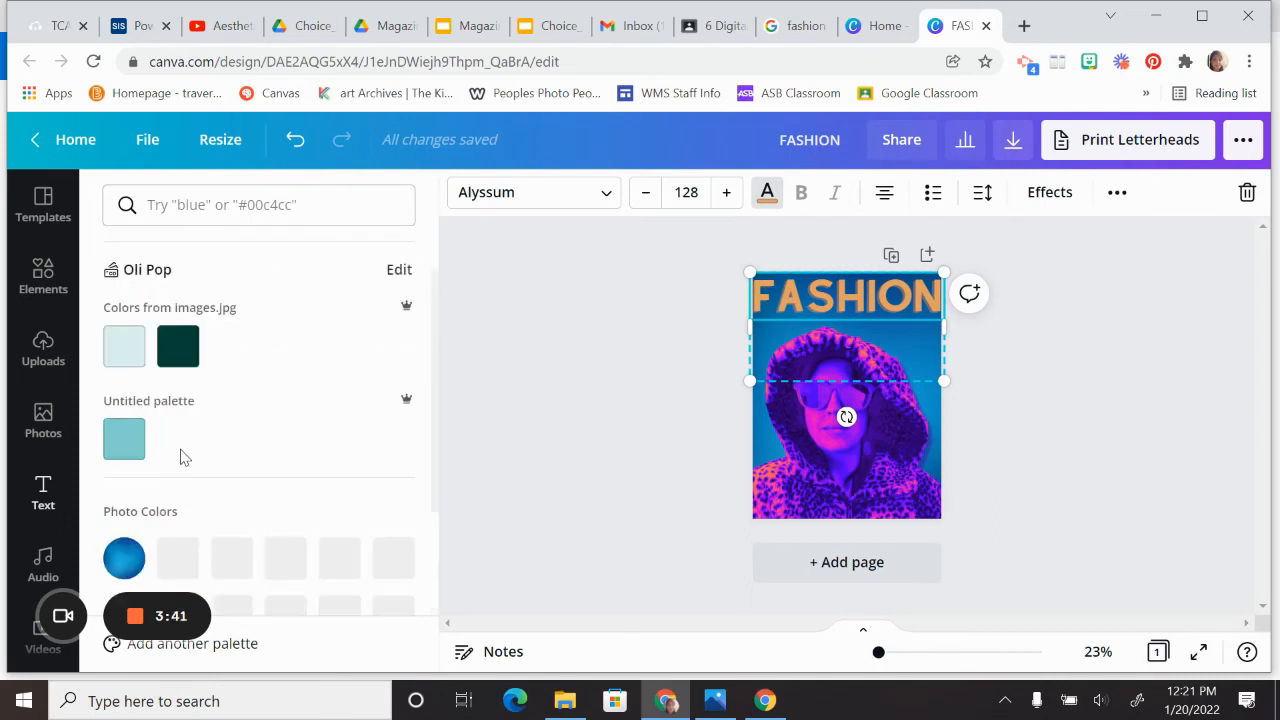
{"action": "scroll", "coordinate": [150, 490], "scroll_direction": "down", "scroll_amount": 1}
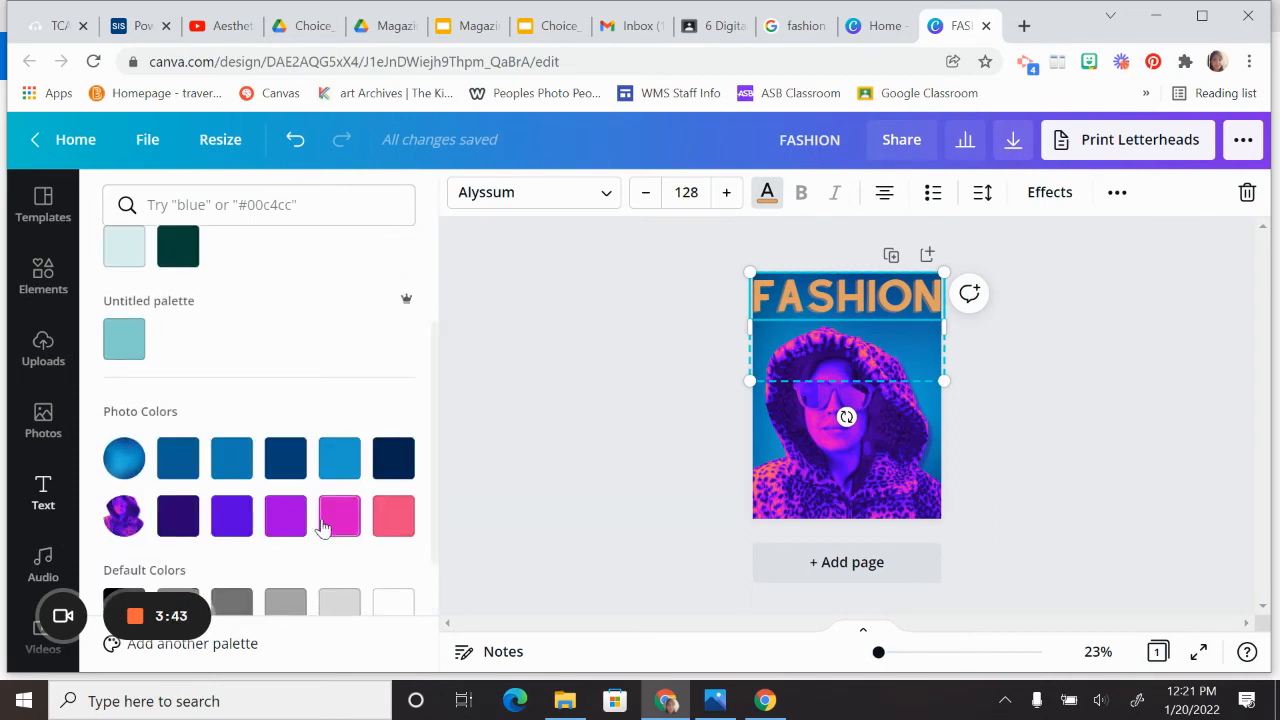
{"action": "left_click", "coordinate": [288, 521]}
{"action": "left_click", "coordinate": [232, 521]}
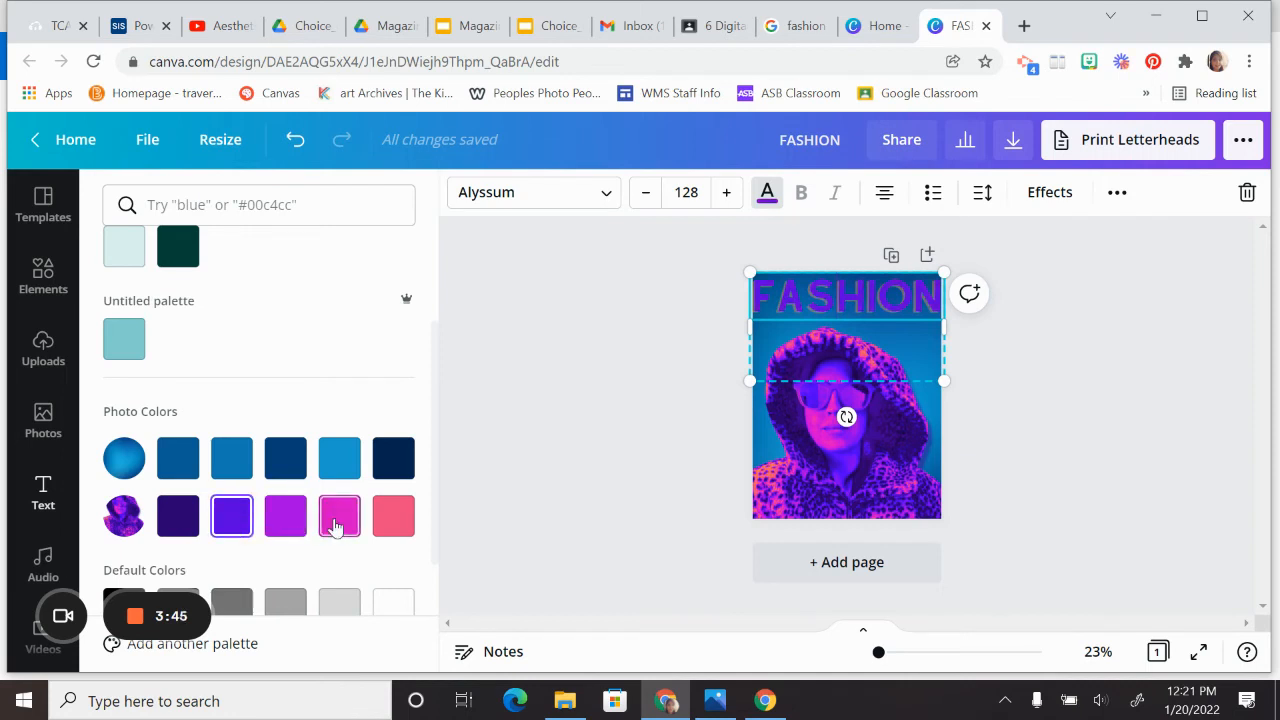
{"action": "left_click", "coordinate": [339, 516]}
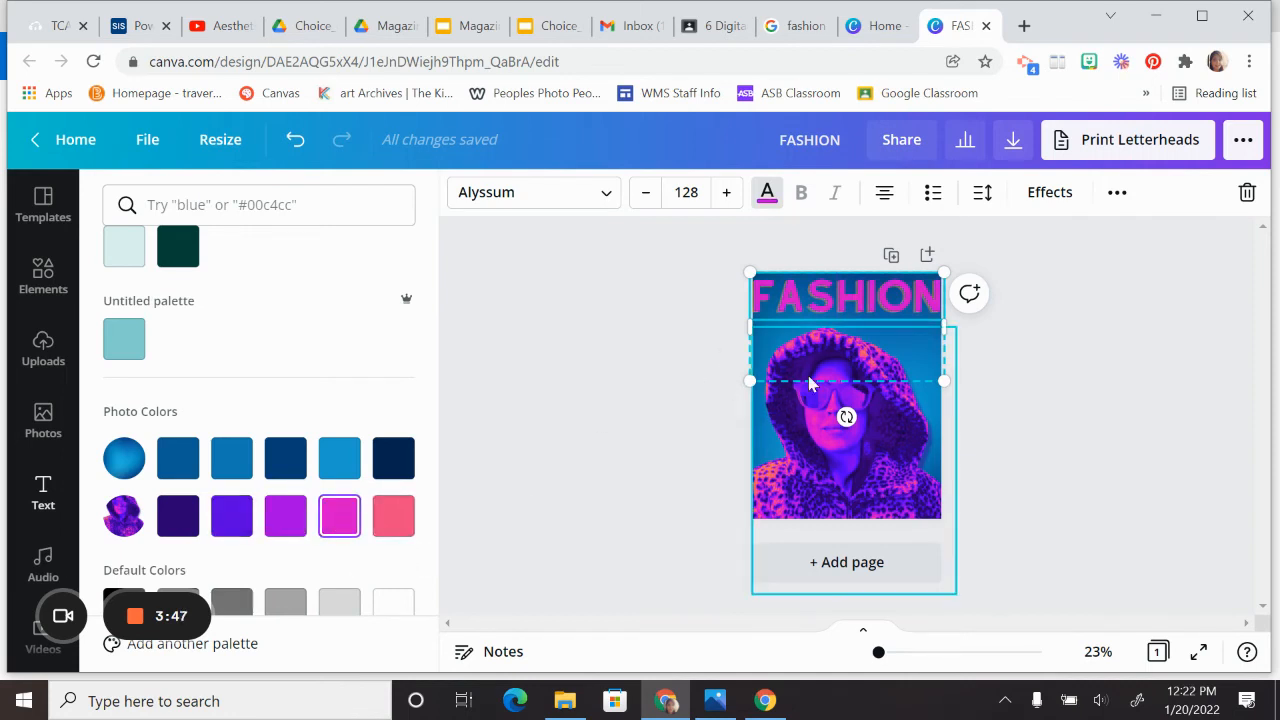
{"action": "left_click", "coordinate": [1026, 423]}
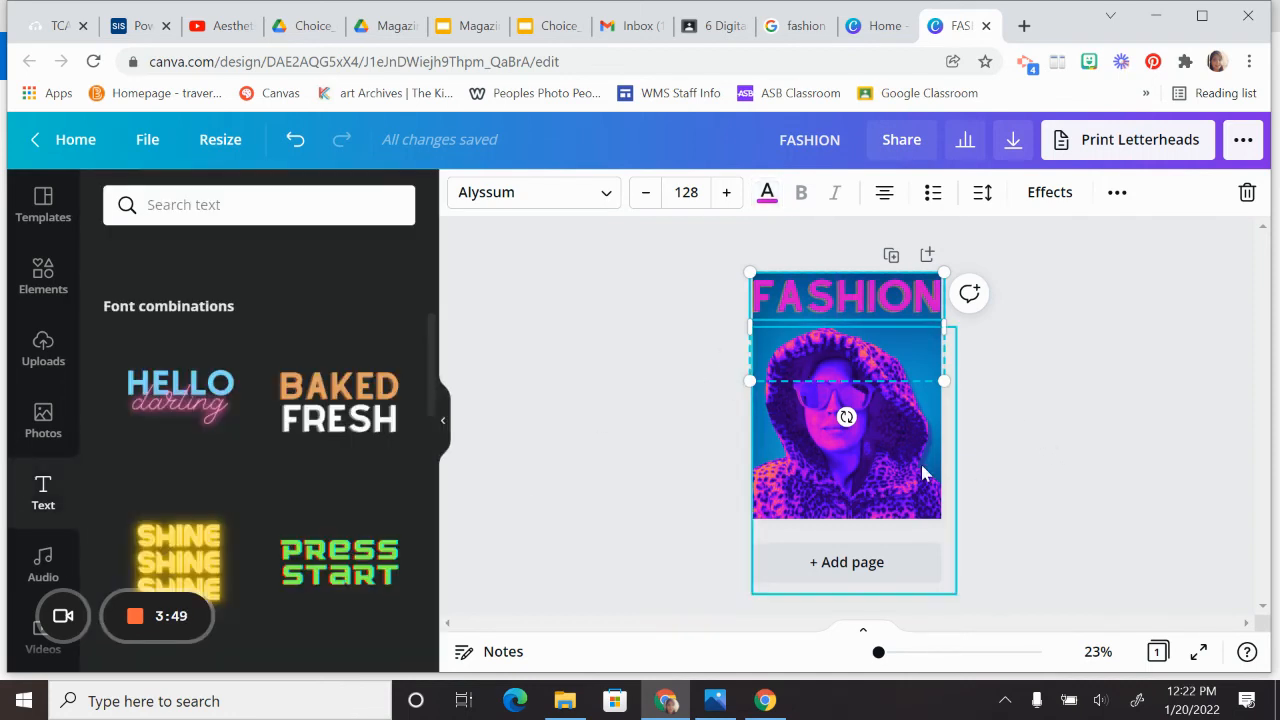
Enlarge the portrait cutout until the hood reaches the page's top edge behind the FASHION title.
{"action": "left_click", "coordinate": [870, 465]}
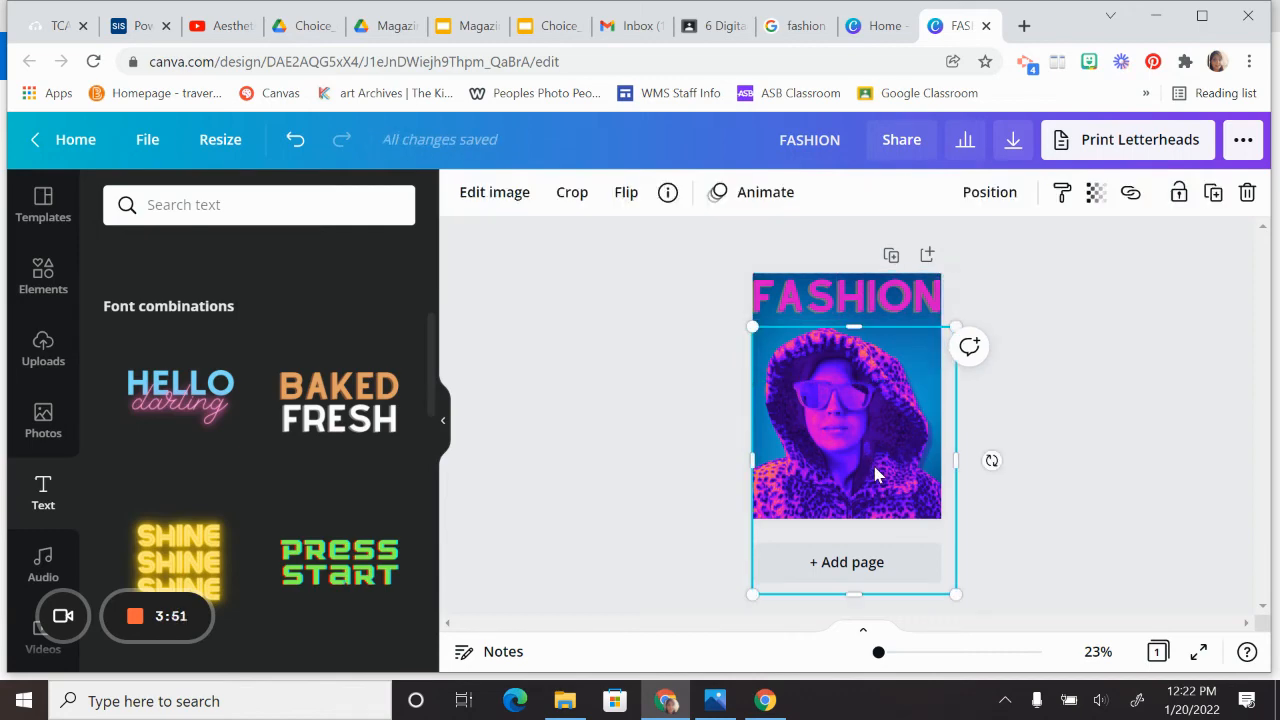
{"action": "left_click_drag", "start_coordinate": [956, 326], "coordinate": [997, 276]}
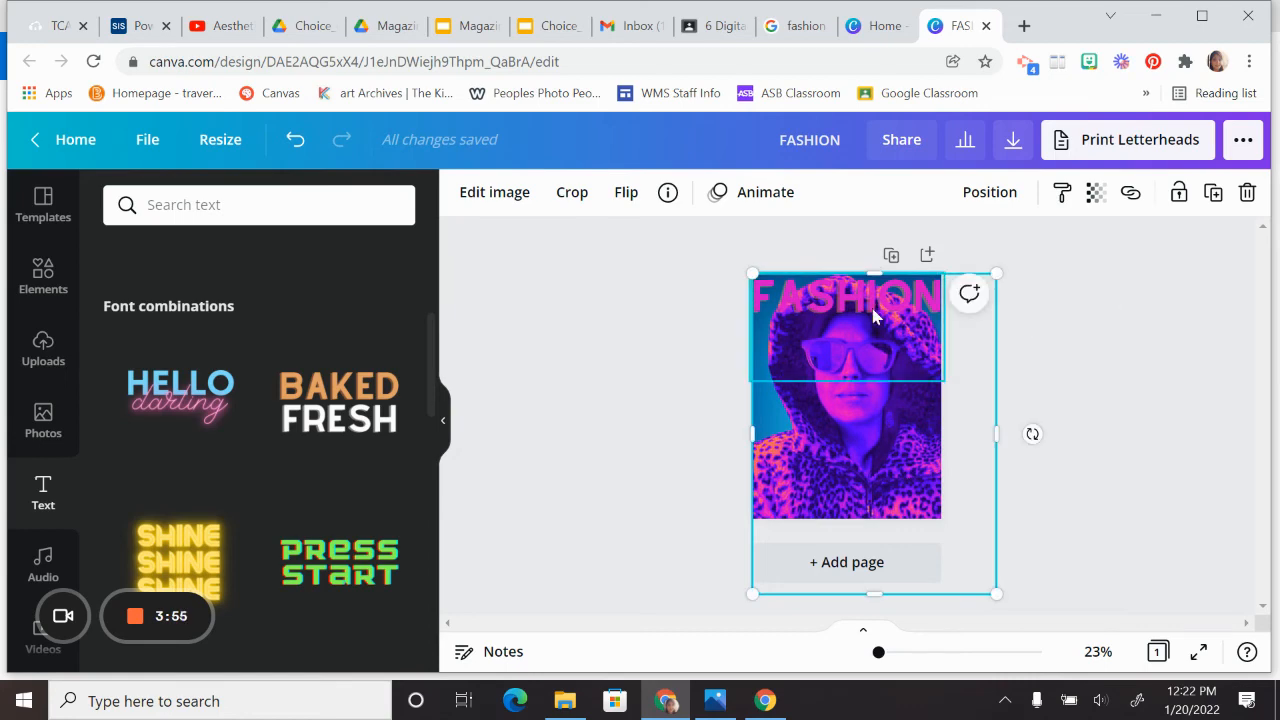
{"action": "left_click", "coordinate": [870, 307]}
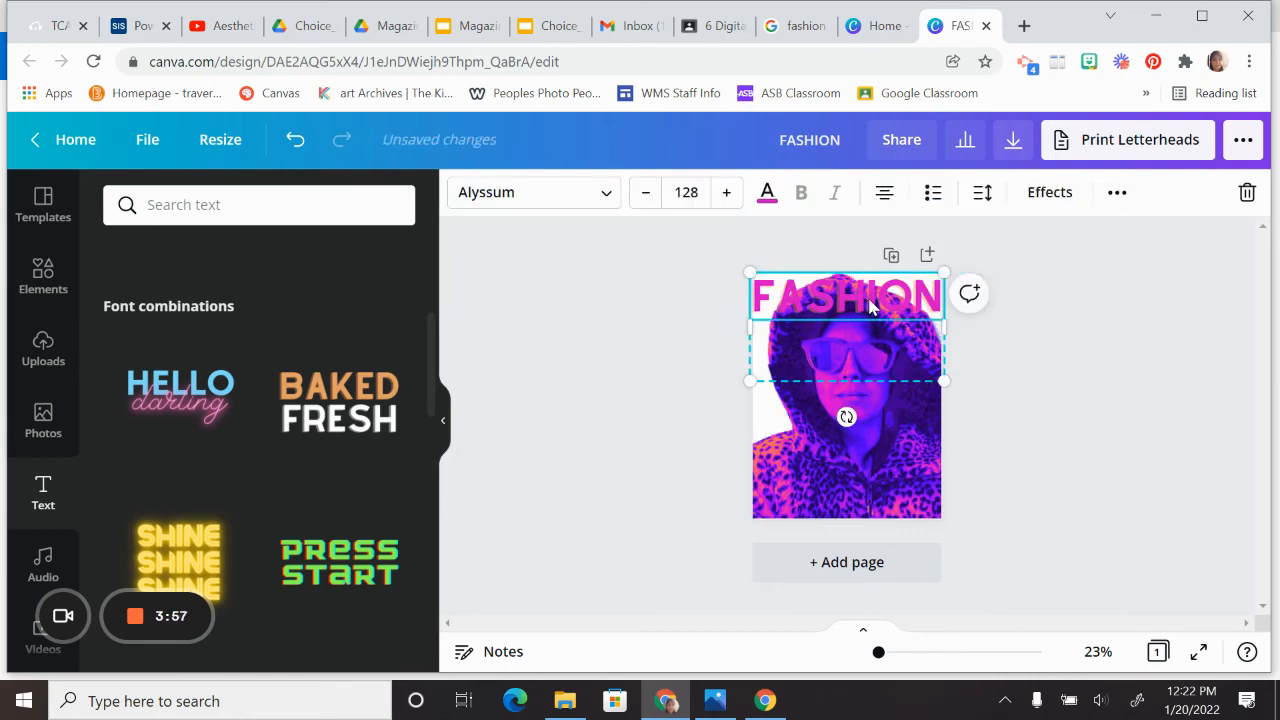
{"action": "left_click", "coordinate": [1138, 490]}
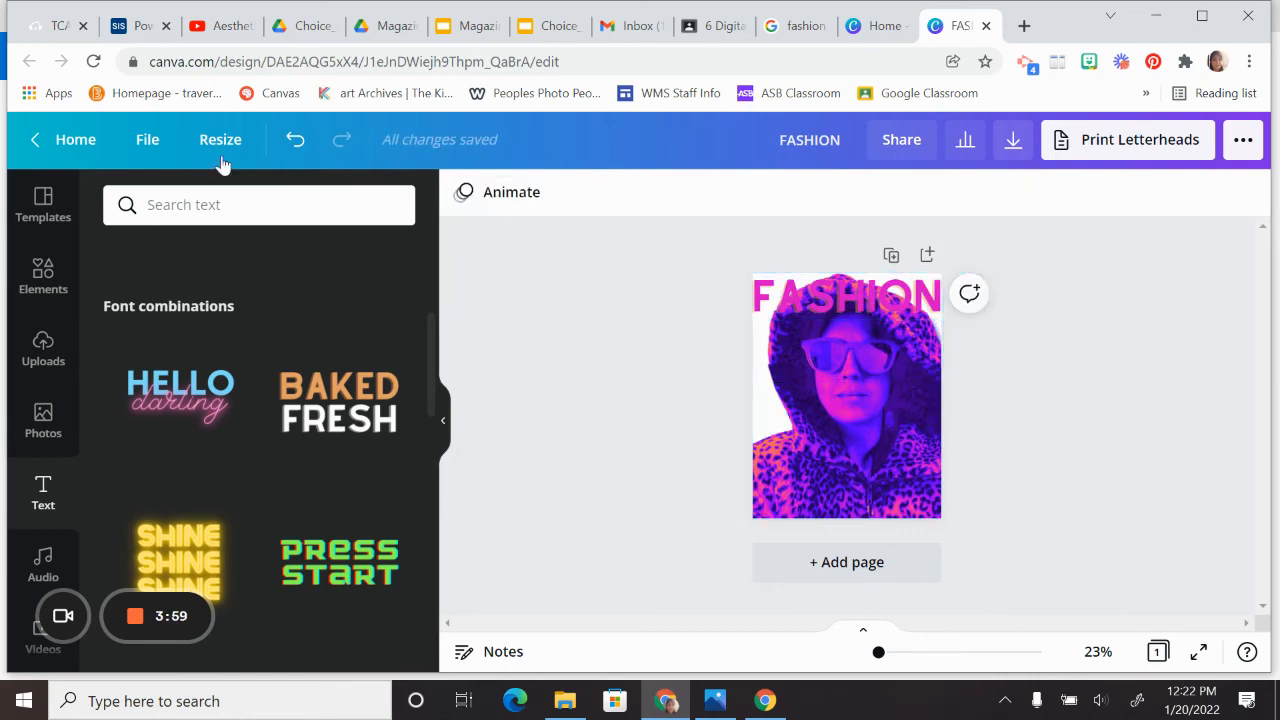
Undo the last change to bring back the blue gradient background, and check the layer-order options for the FASHION title.
{"action": "left_click", "coordinate": [295, 139]}
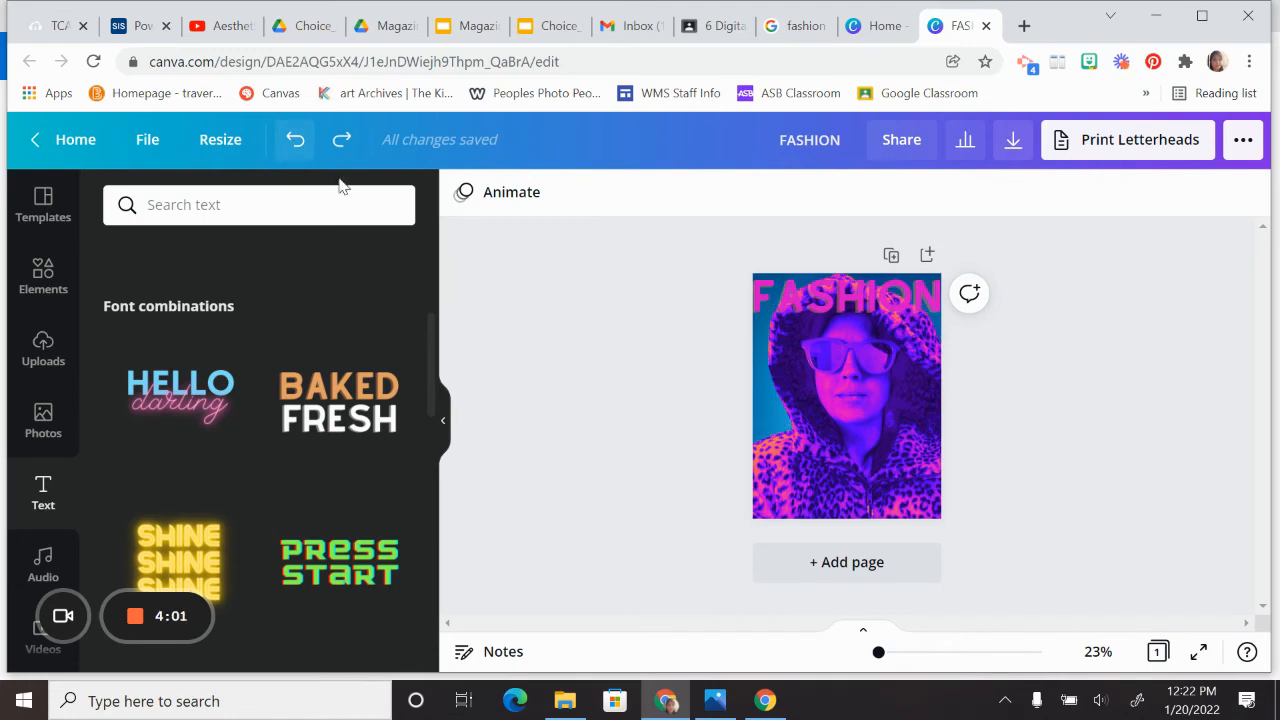
{"action": "left_click", "coordinate": [835, 299]}
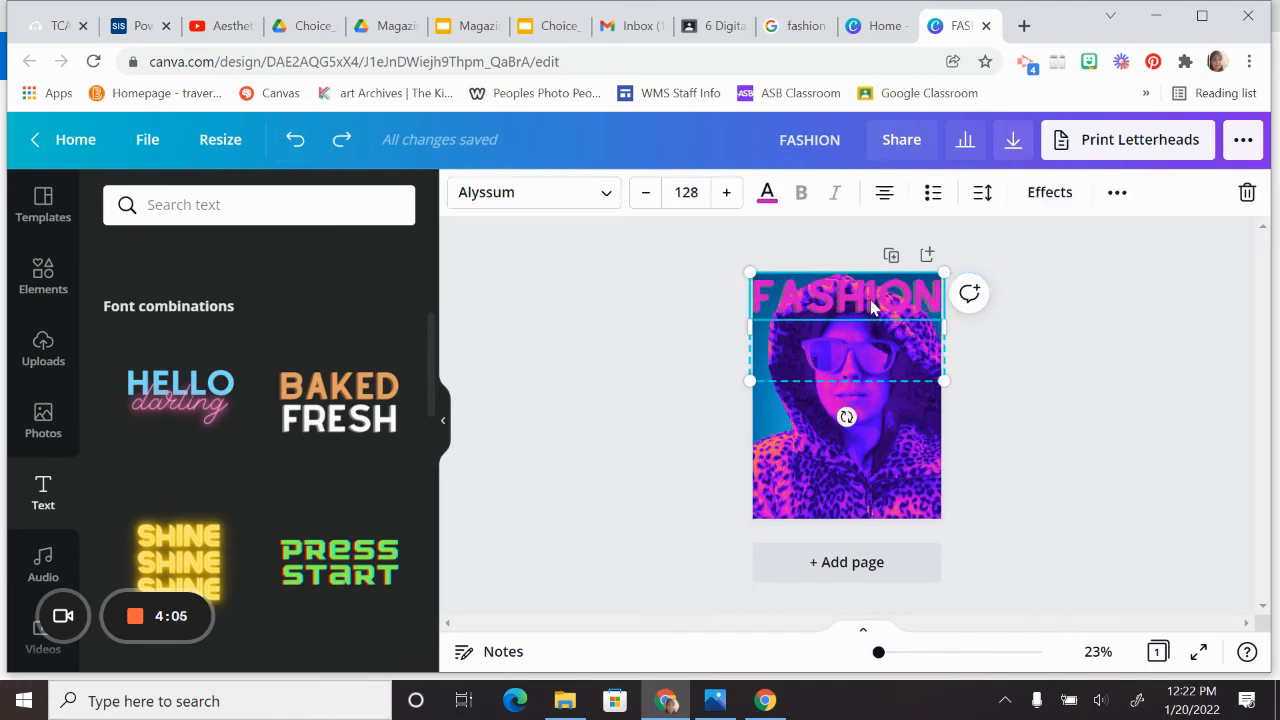
{"action": "right_click", "coordinate": [871, 307]}
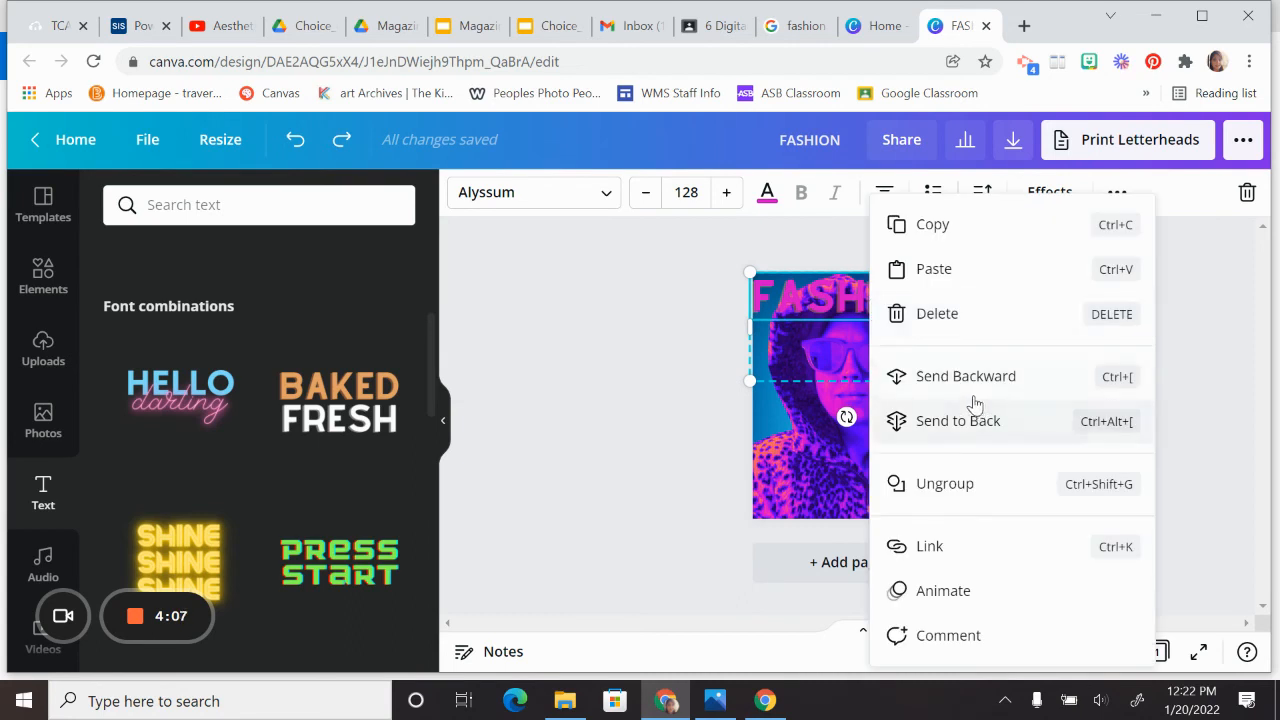
{"action": "left_click", "coordinate": [590, 322]}
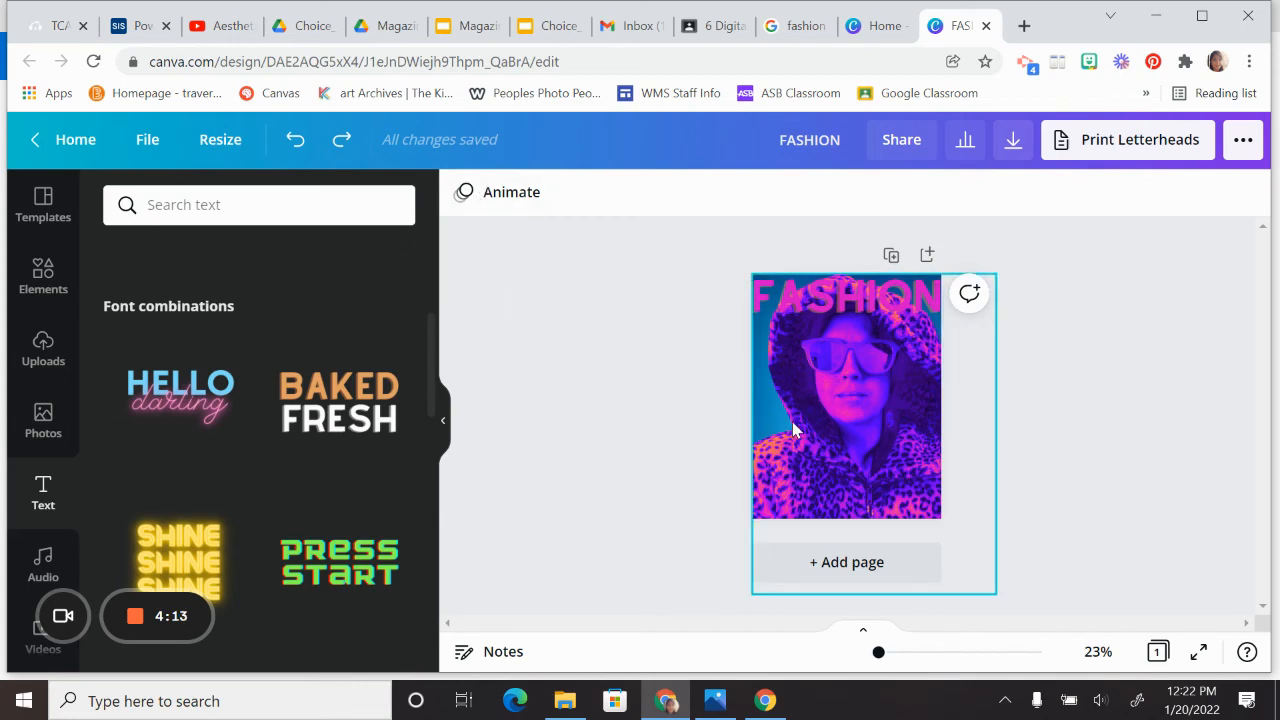
{"action": "scroll", "coordinate": [336, 414], "scroll_direction": "down", "scroll_amount": 1}
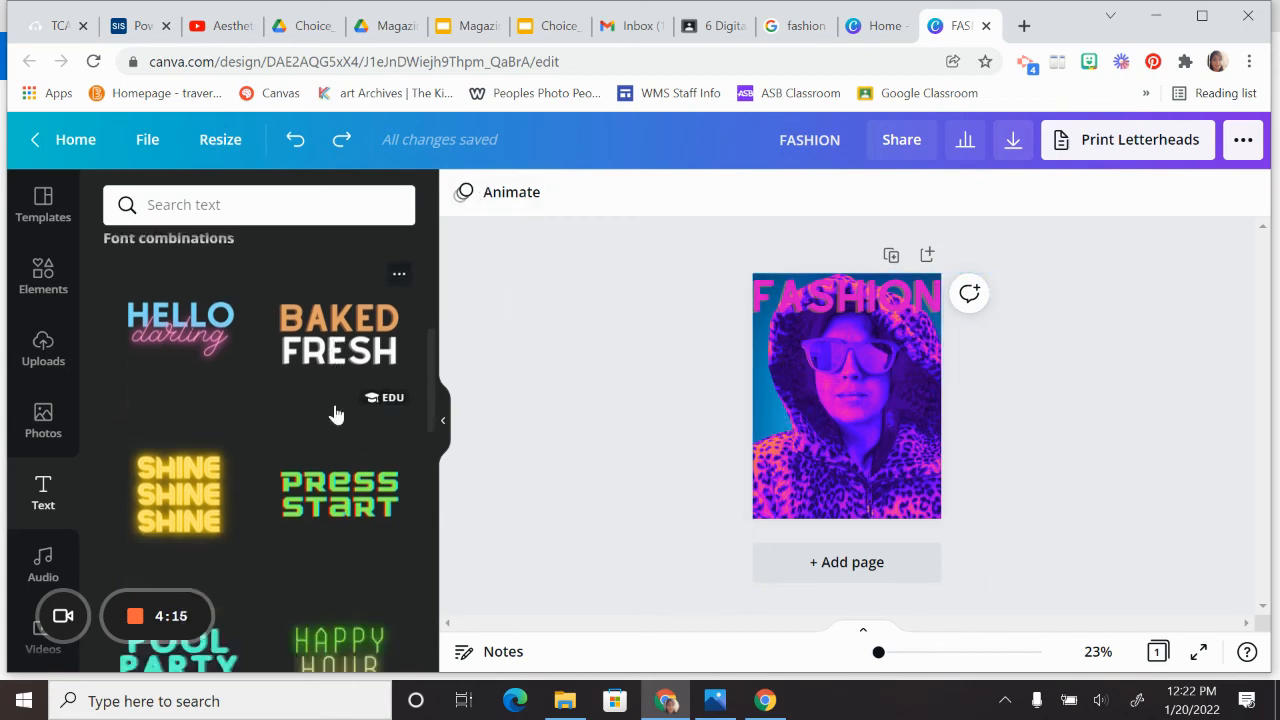
{"action": "scroll", "coordinate": [249, 375], "scroll_direction": "down", "scroll_amount": 6}
{"action": "scroll", "coordinate": [245, 377], "scroll_direction": "down", "scroll_amount": 4}
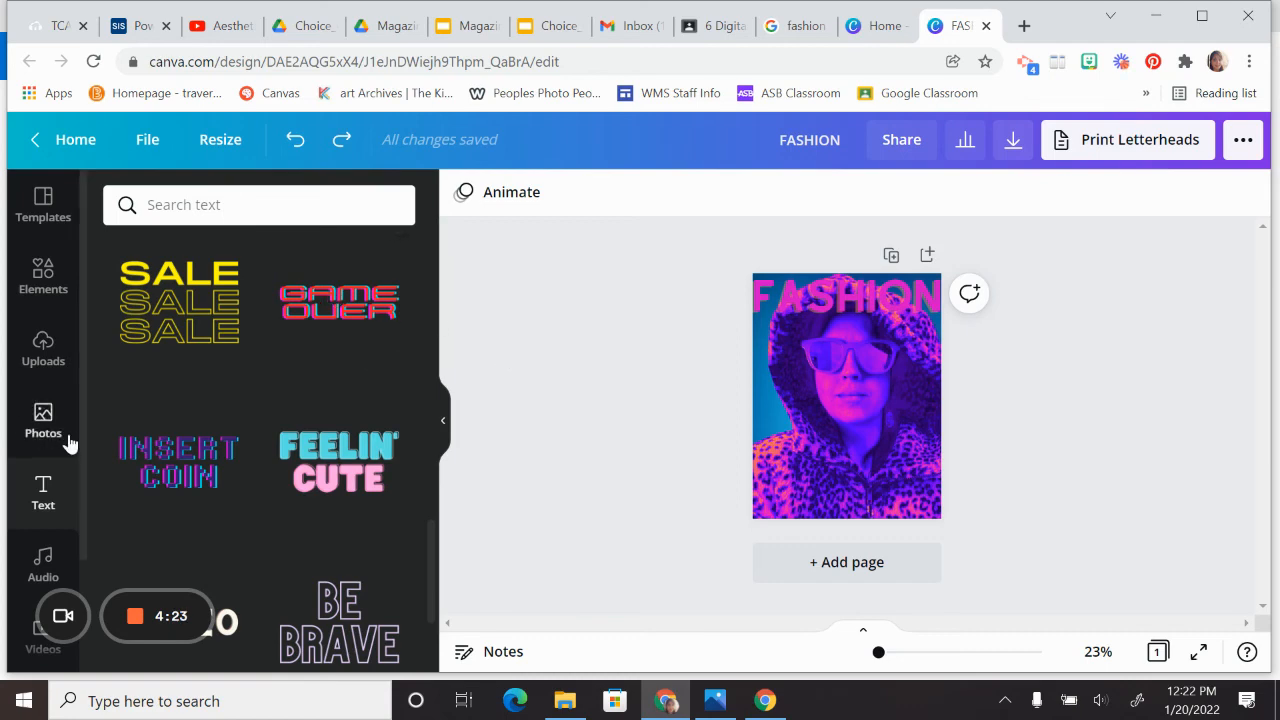
Search the photo library for "barcode", add the wide barcode on white, and shrink it into the cover's lower-left corner.
{"action": "left_click", "coordinate": [35, 422]}
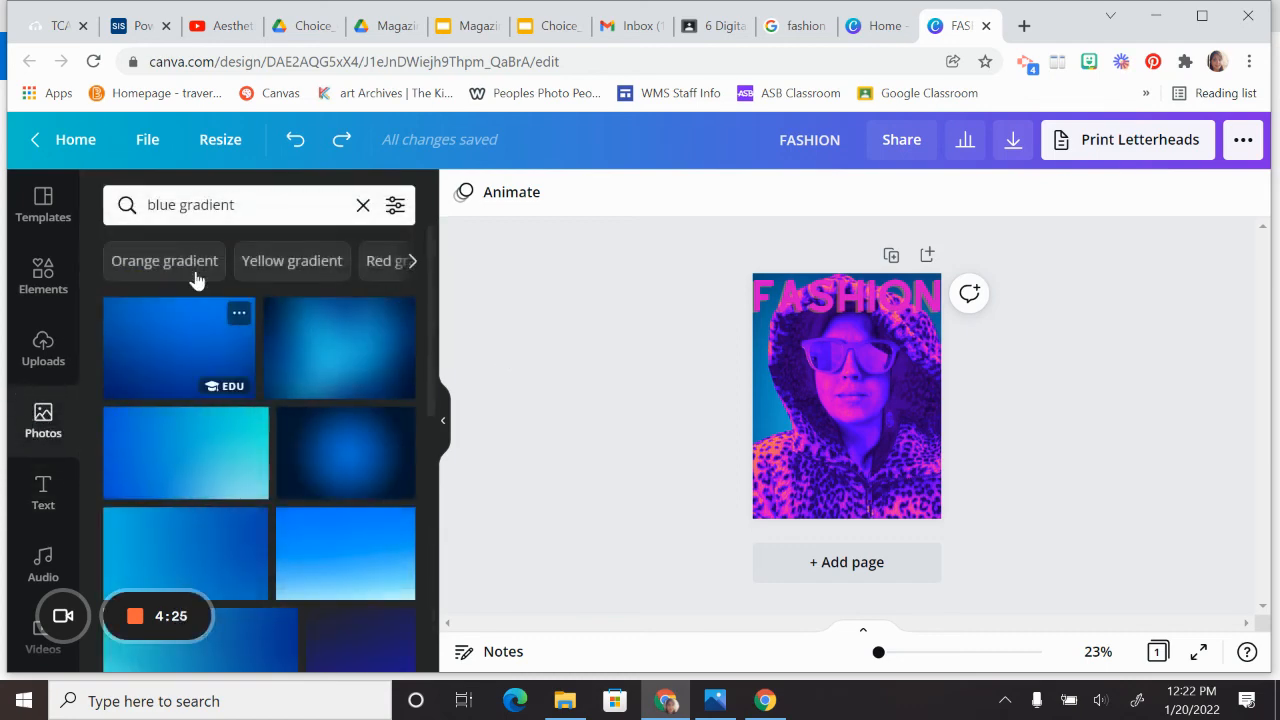
{"action": "left_click", "coordinate": [185, 204]}
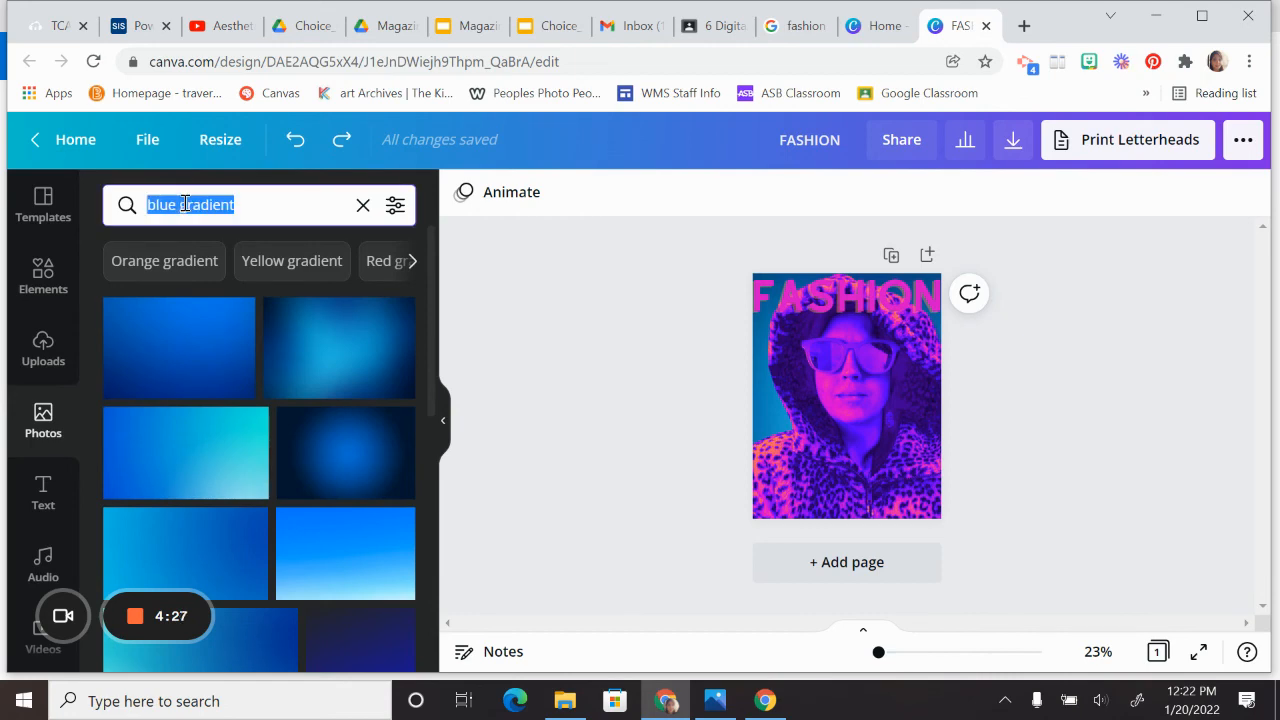
{"action": "type", "text": "barcode"}
{"action": "key", "text": "Return"}
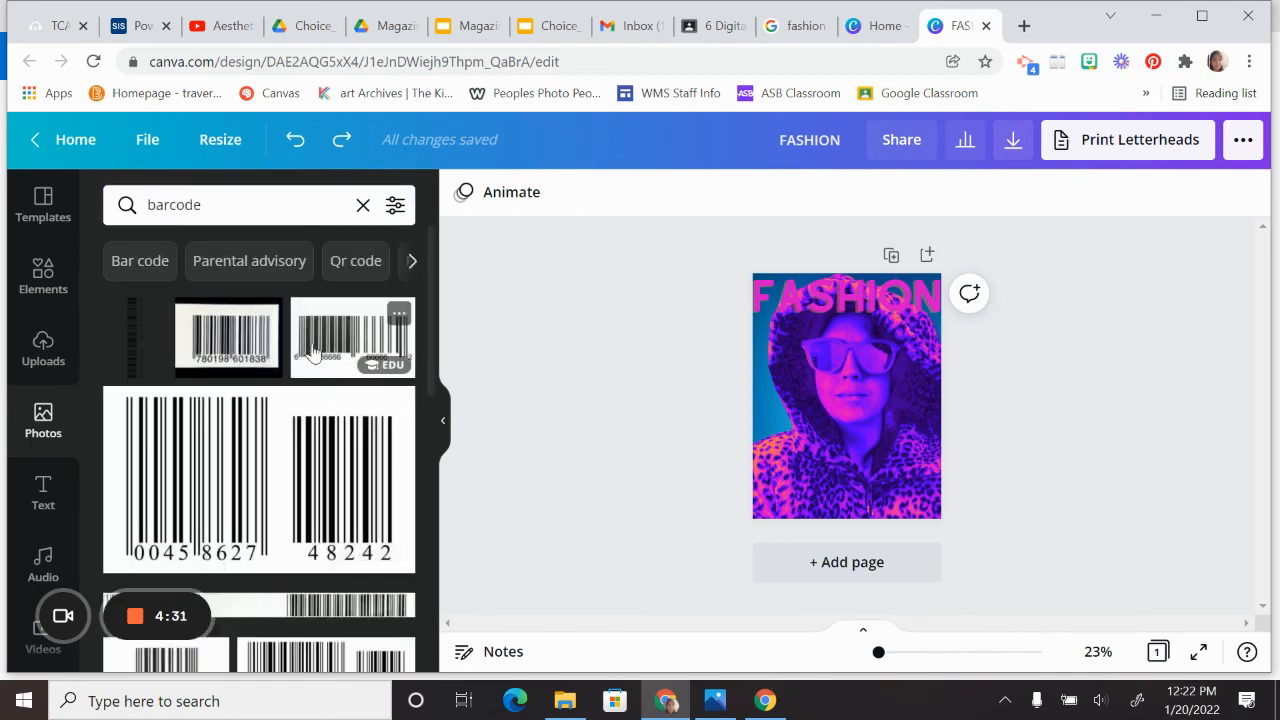
{"action": "left_click", "coordinate": [342, 342]}
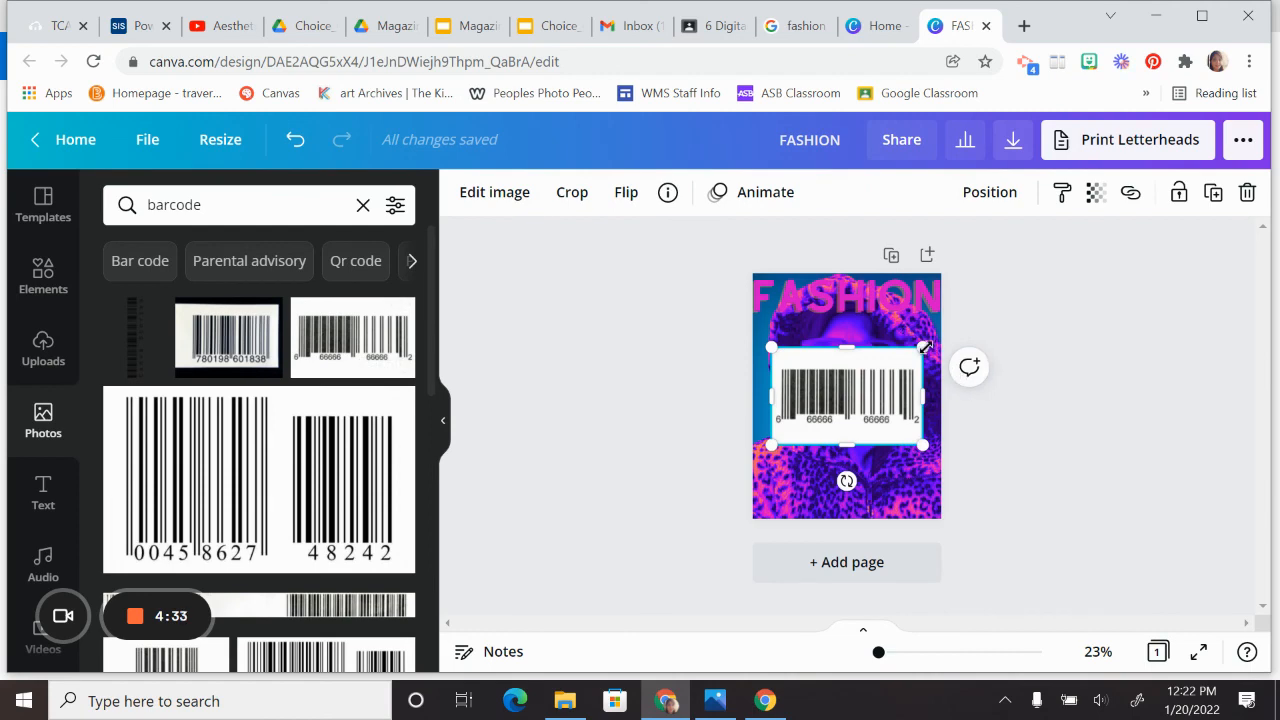
{"action": "left_click_drag", "start_coordinate": [922, 348], "coordinate": [799, 489]}
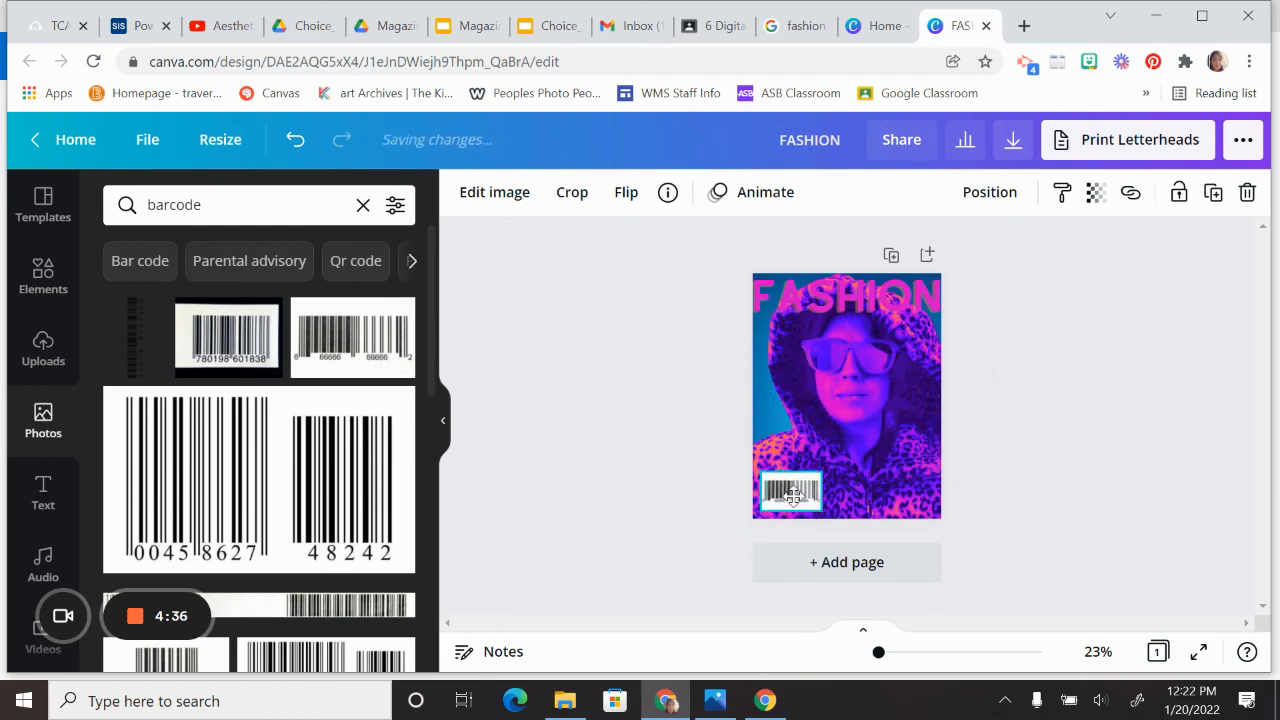
{"action": "left_click", "coordinate": [589, 466]}
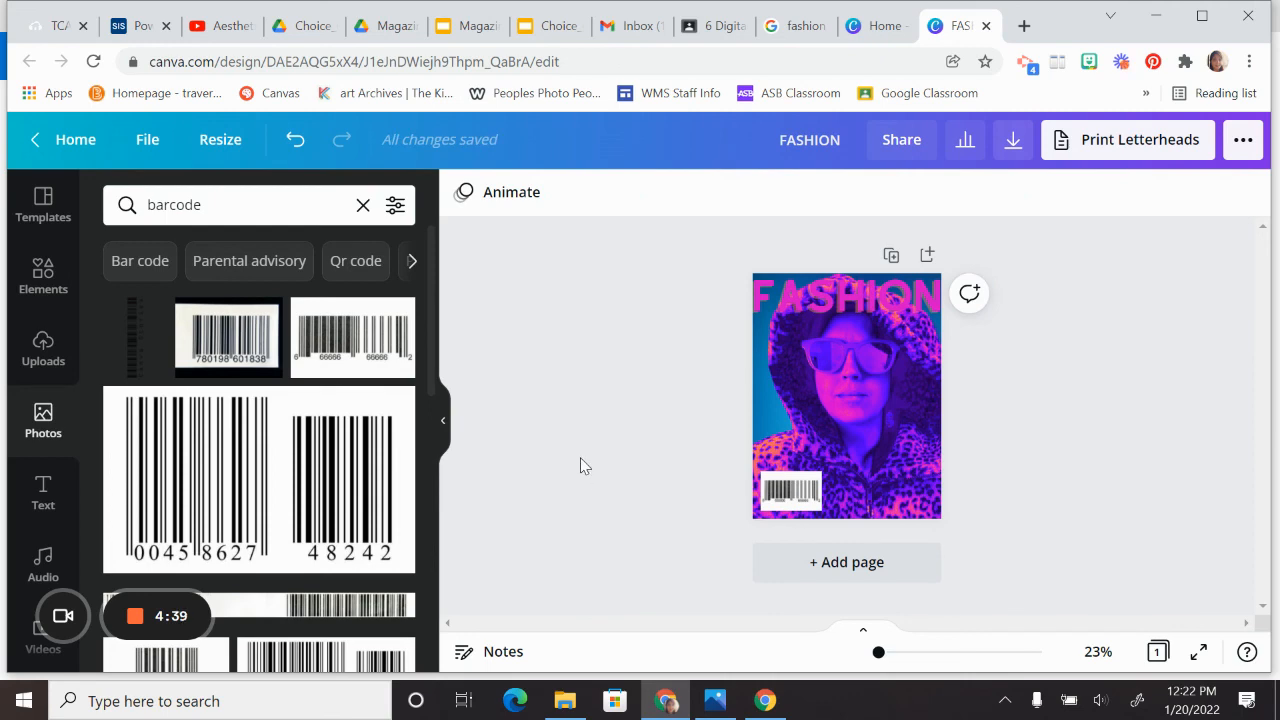
Review the example cover "the 16th annual ascot.png" in Photos for headline and barcode placement, and close it.
{"action": "left_click", "coordinate": [716, 699]}
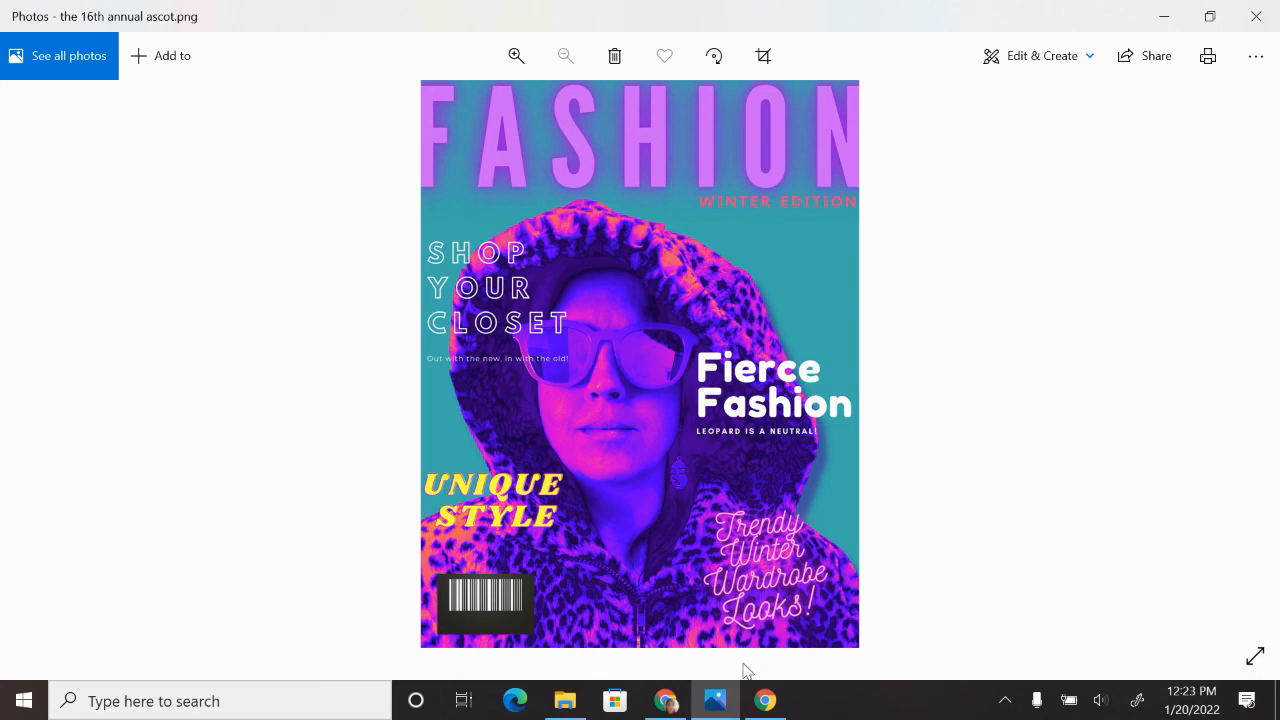
{"action": "left_click", "coordinate": [1256, 16]}
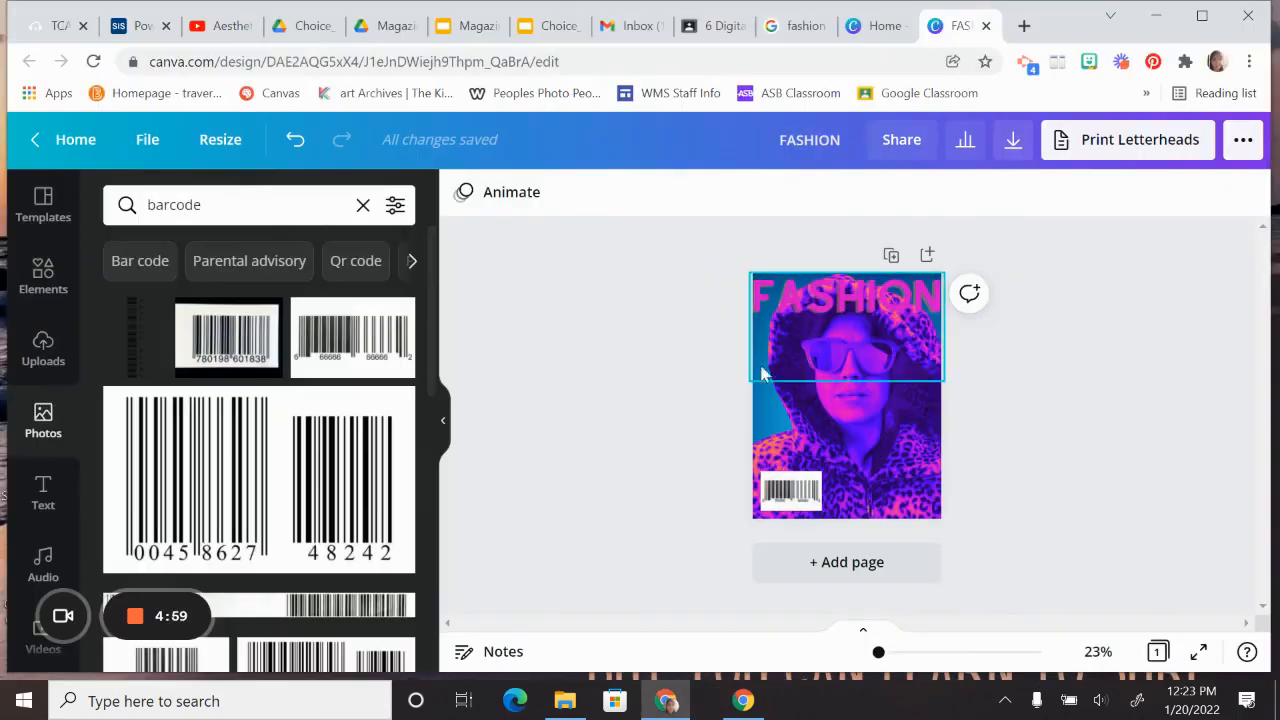